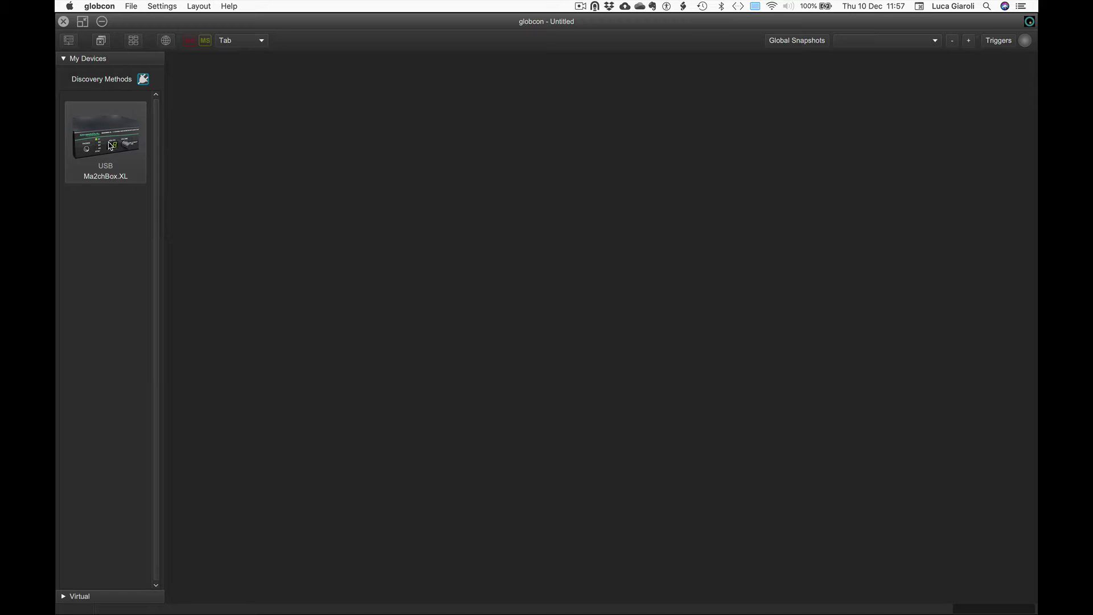
# Add the USB-connected Ma2chBox.XL to the workspace and show the discovery method options
pyautogui.doubleClick(109, 146)
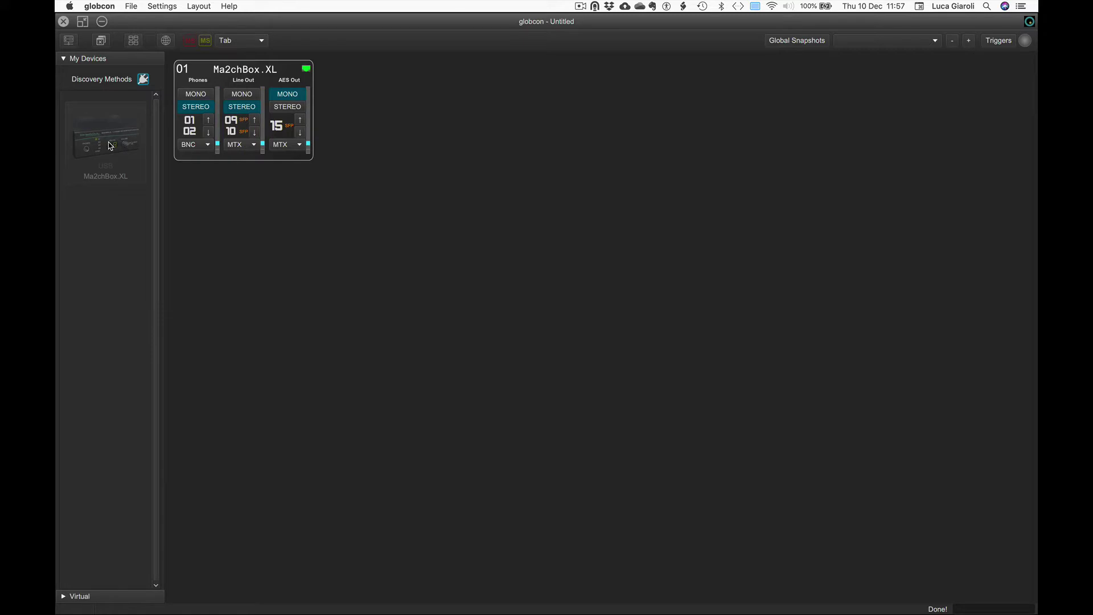
pyautogui.click(142, 80)
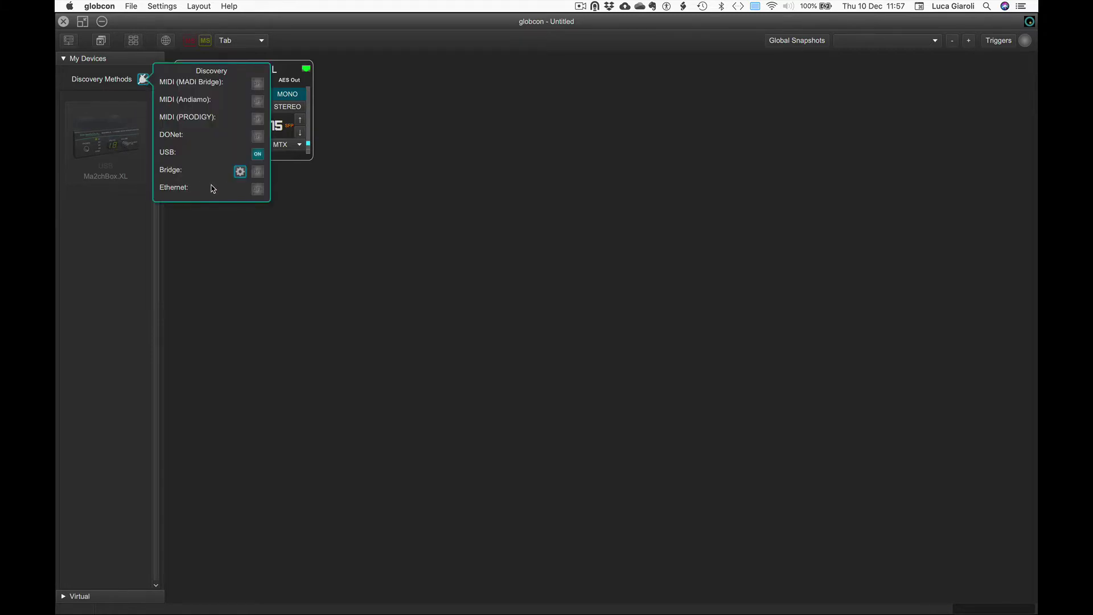
# Enable Ethernet discovery to list network devices such as ExBox.MD, Prodigy.MP and M1k2
pyautogui.click(257, 190)
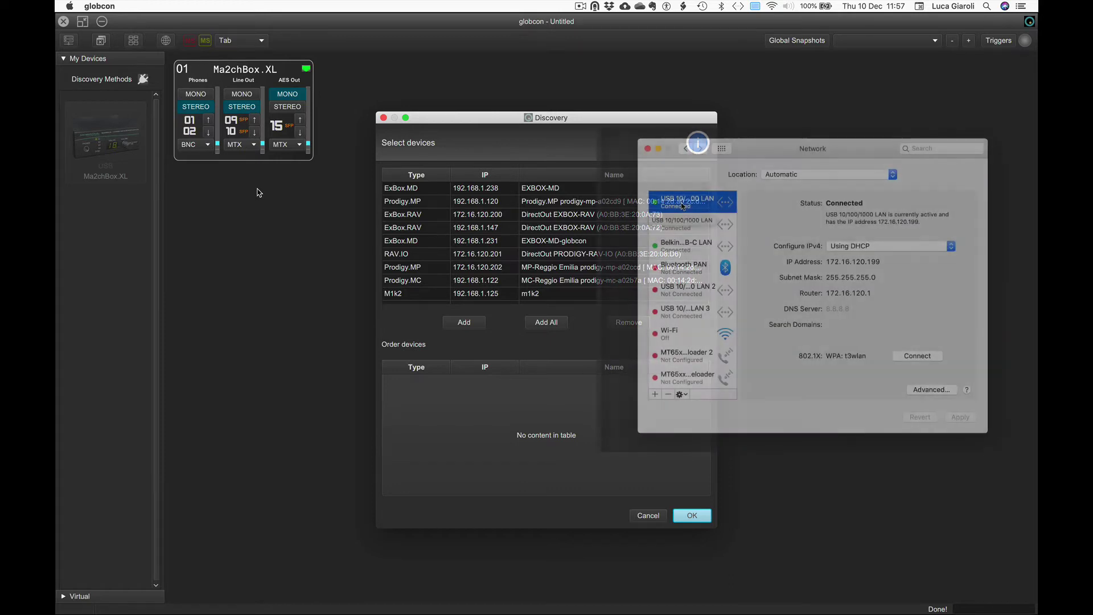
# Inspect the IP settings of USB LAN 4 (192.168.1.242) and the Belkin USB-C LAN adapter
pyautogui.click(687, 227)
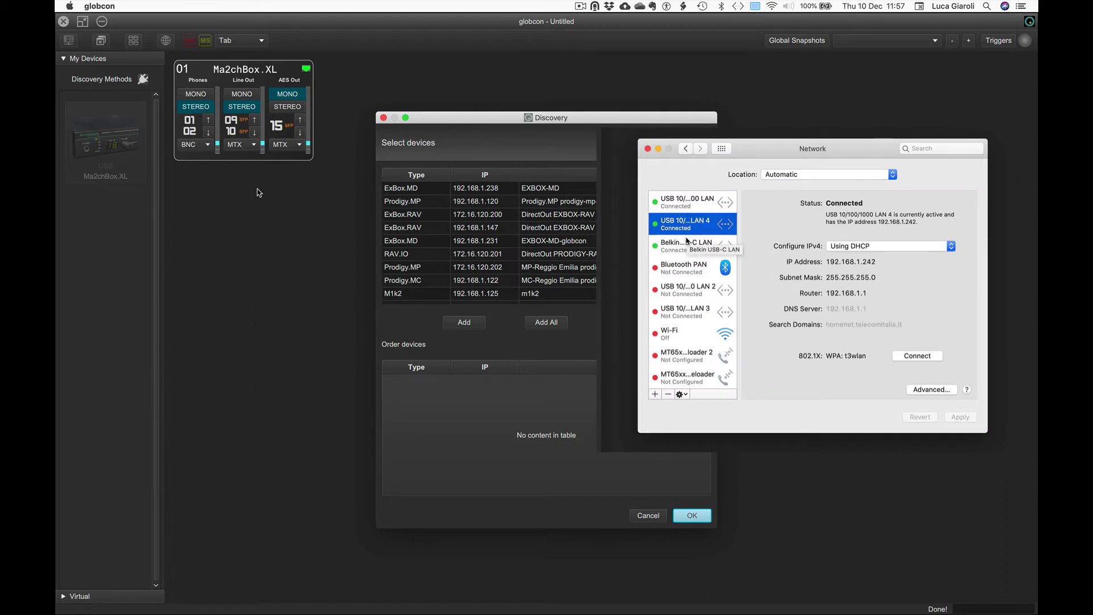
pyautogui.click(687, 251)
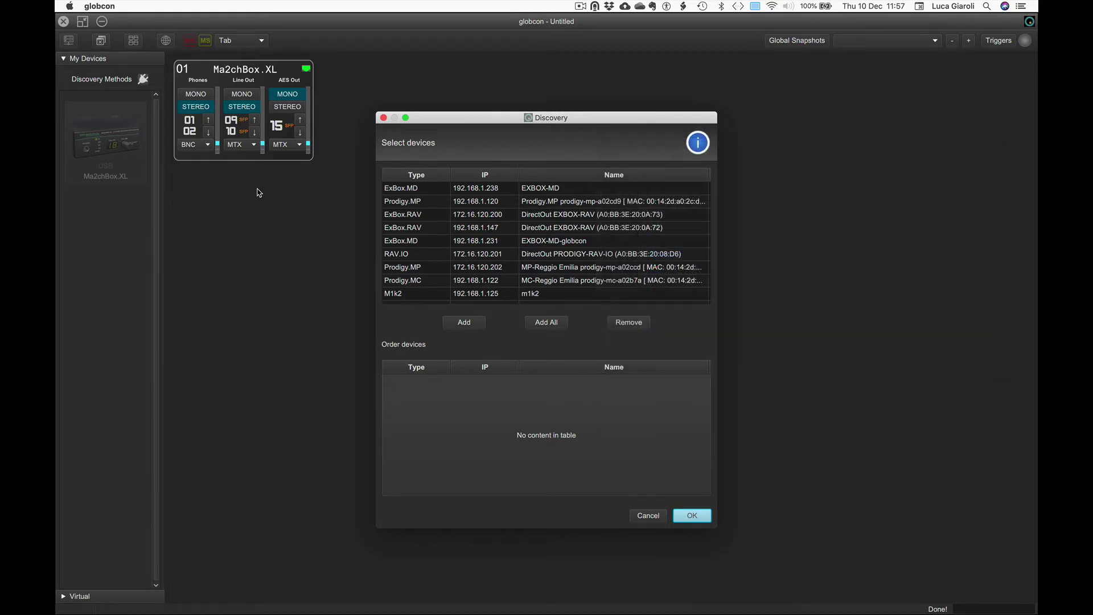
# Try adding two ExBox.MD units and then all devices to the order, then clear the order list
pyautogui.click(404, 193)
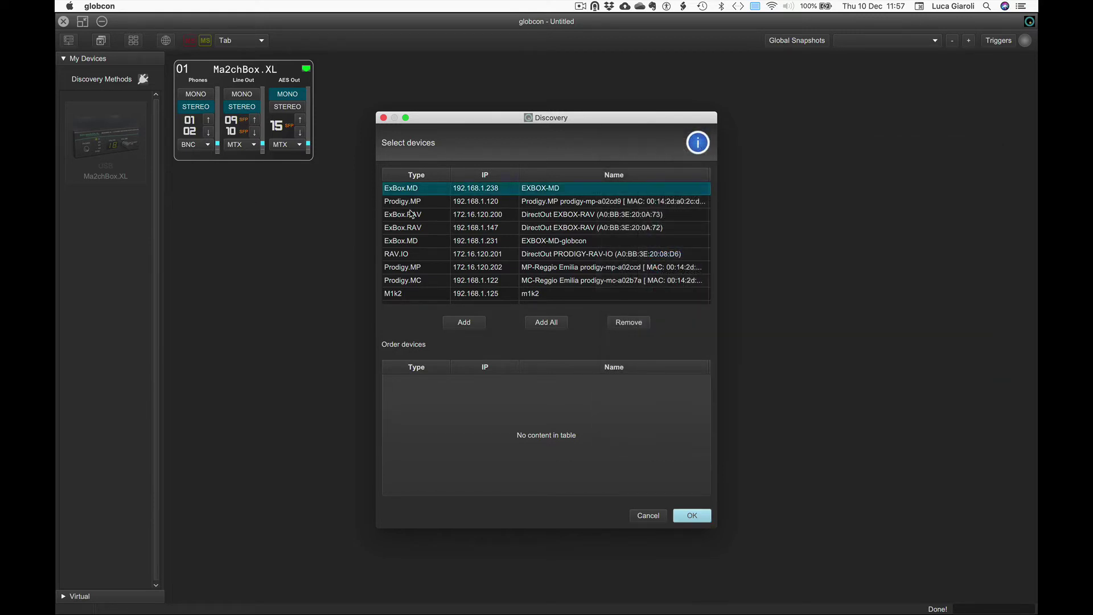
pyautogui.click(457, 324)
pyautogui.click(422, 242)
pyautogui.click(455, 324)
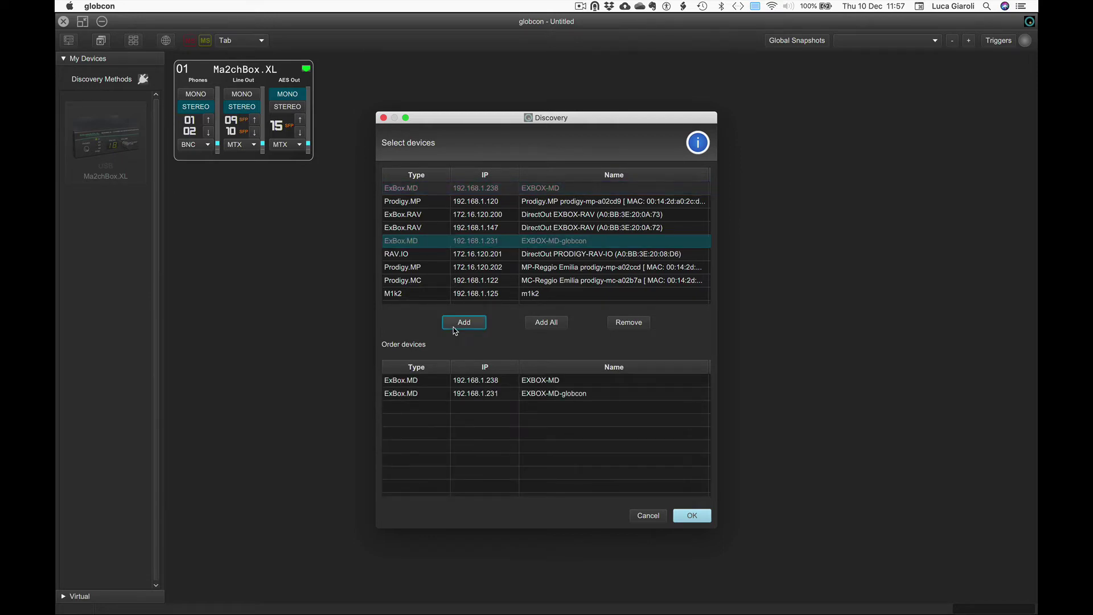
pyautogui.click(535, 323)
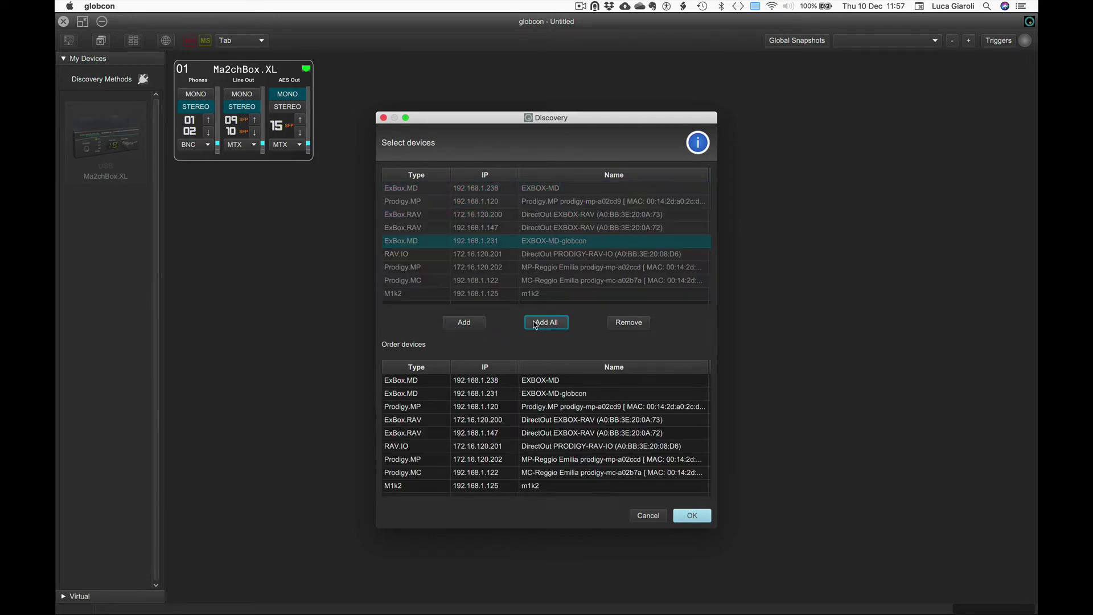
pyautogui.click(511, 380)
pyautogui.press('super+a')
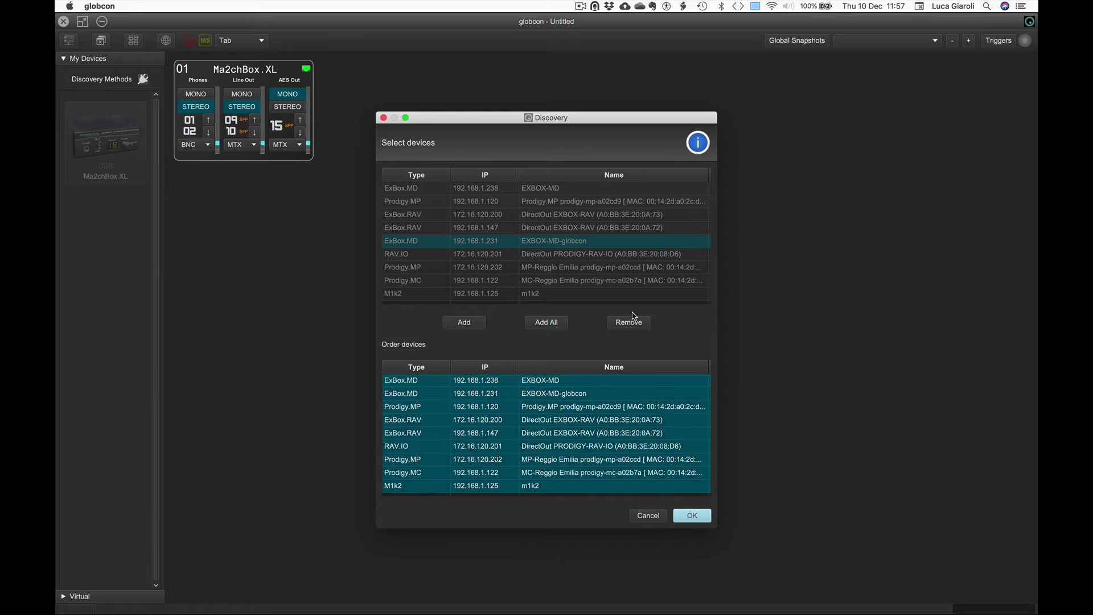
pyautogui.click(630, 323)
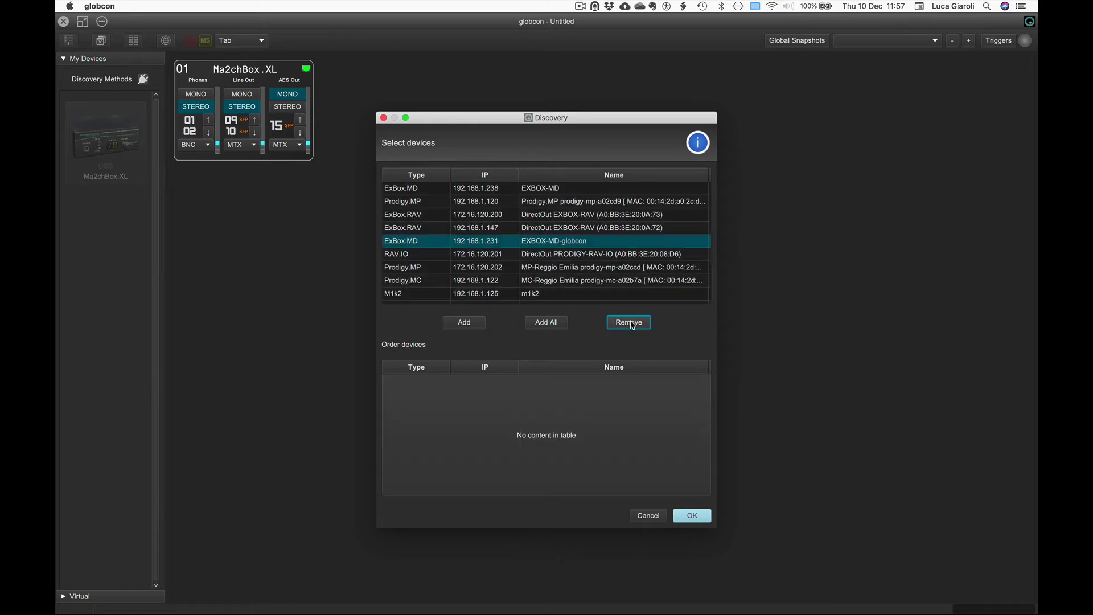
# Add the Prodigy devices at 192.168.1.120, 172.16.120.202 and 192.168.1.122, and connect them
pyautogui.click(426, 203)
pyautogui.click(464, 322)
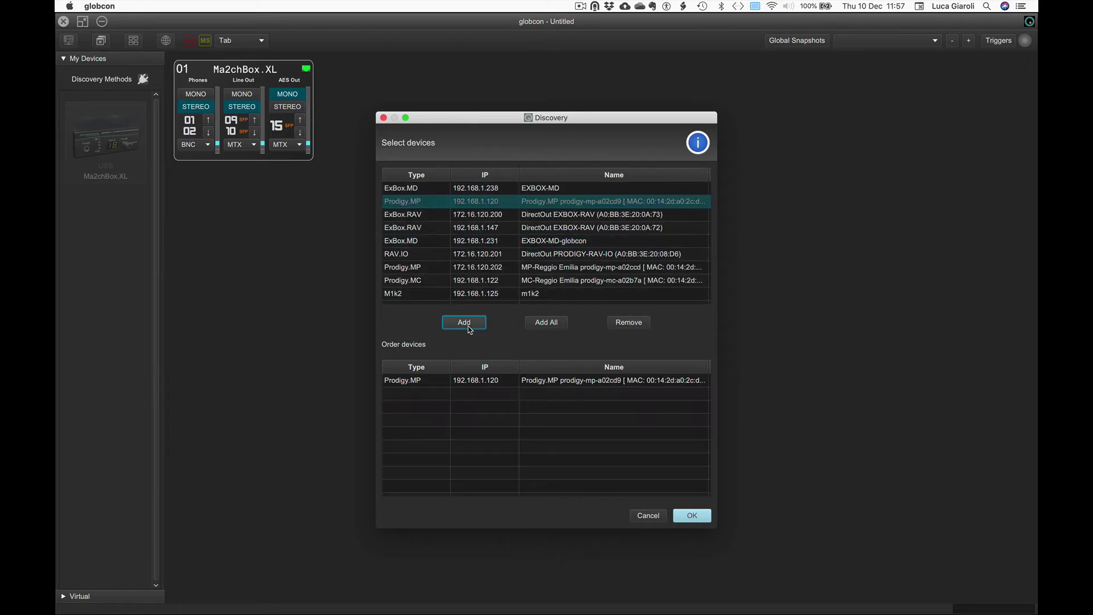
pyautogui.click(433, 272)
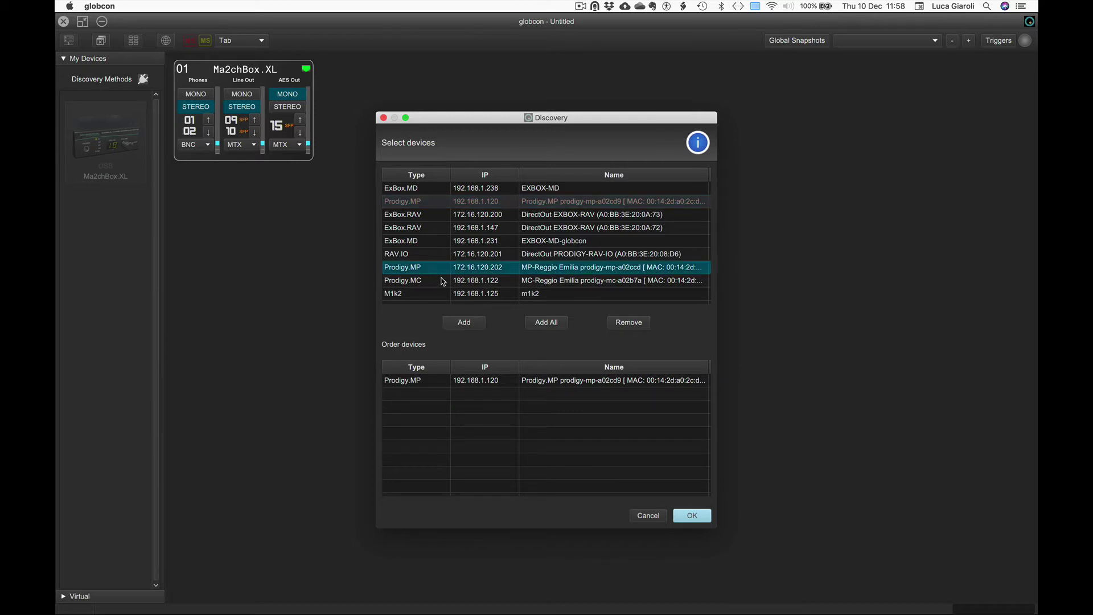
pyautogui.click(461, 324)
pyautogui.click(432, 281)
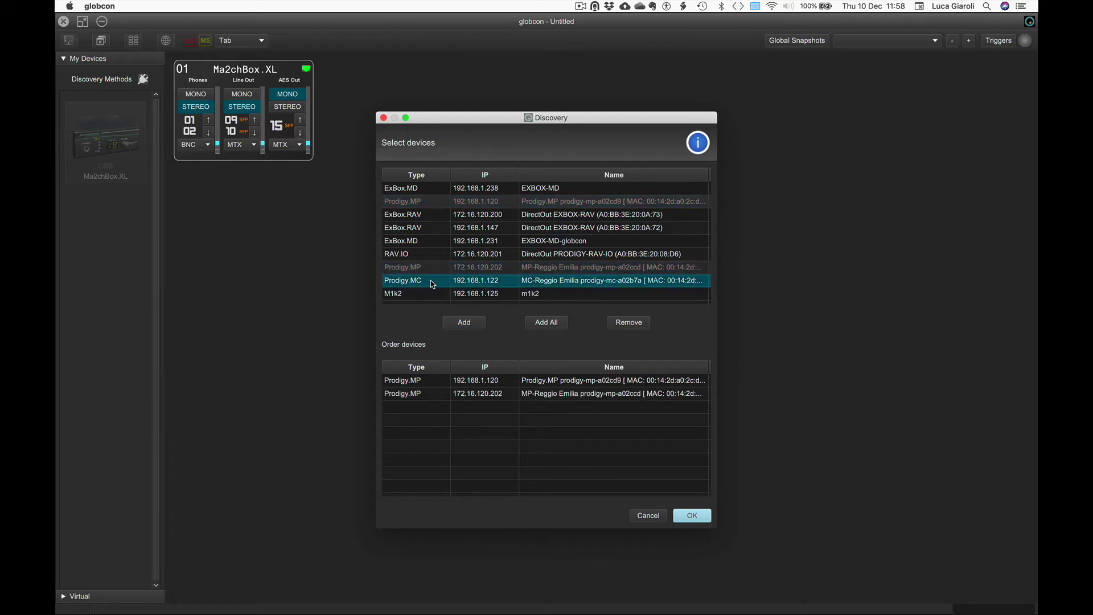
pyautogui.click(464, 322)
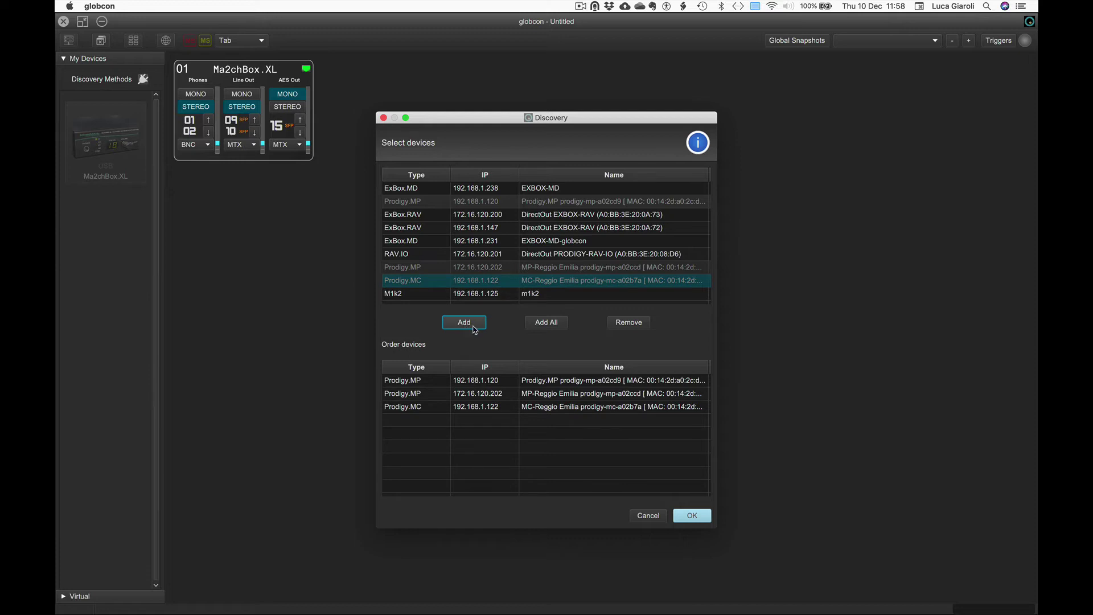
pyautogui.click(692, 515)
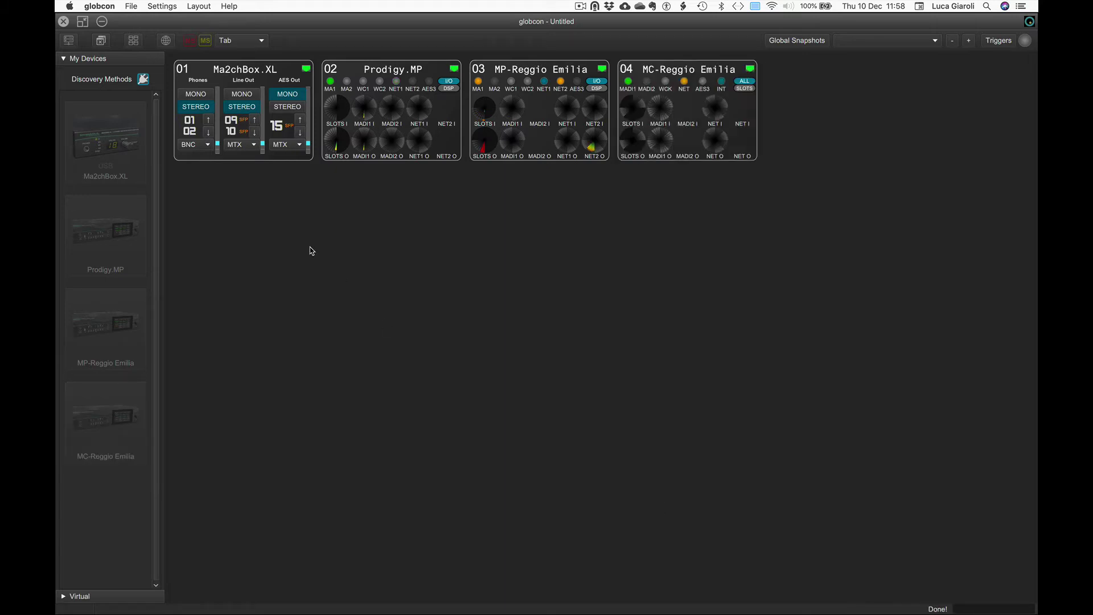
# Collapse My Devices and expand the Virtual device categories in the sidebar
pyautogui.click(64, 59)
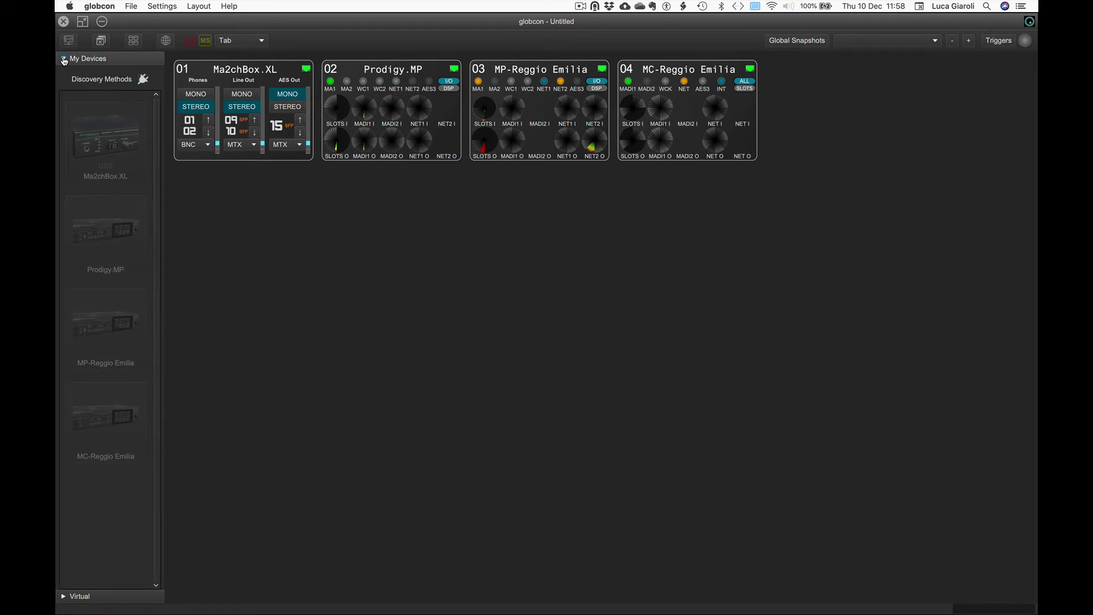
pyautogui.click(63, 72)
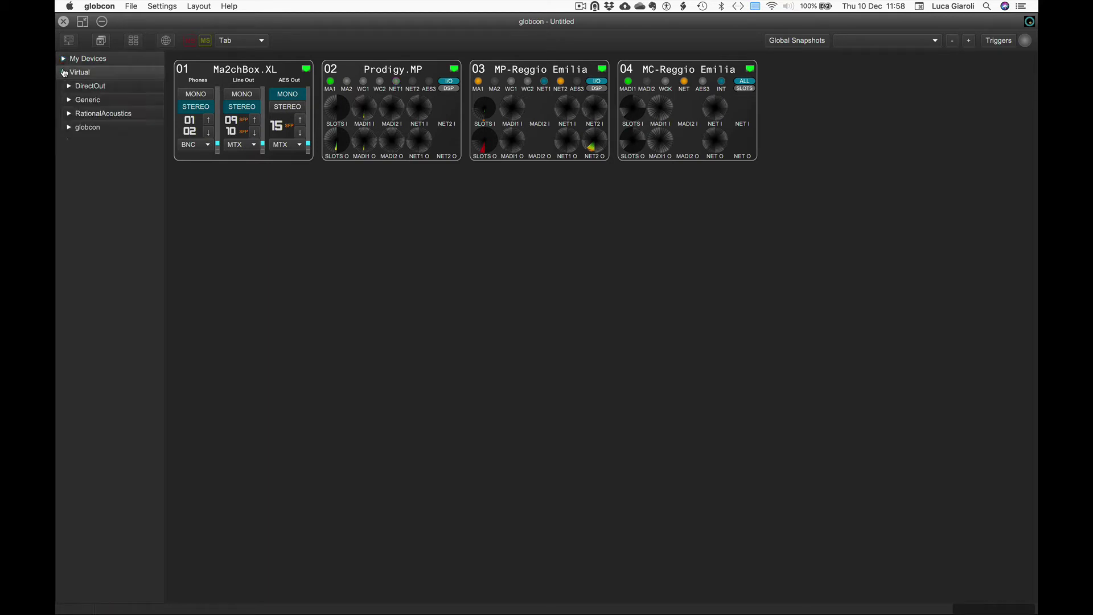
# Drag a DirectOut virtual Prodigy.MP onto the canvas as panel 05 and open its context menu
pyautogui.click(68, 86)
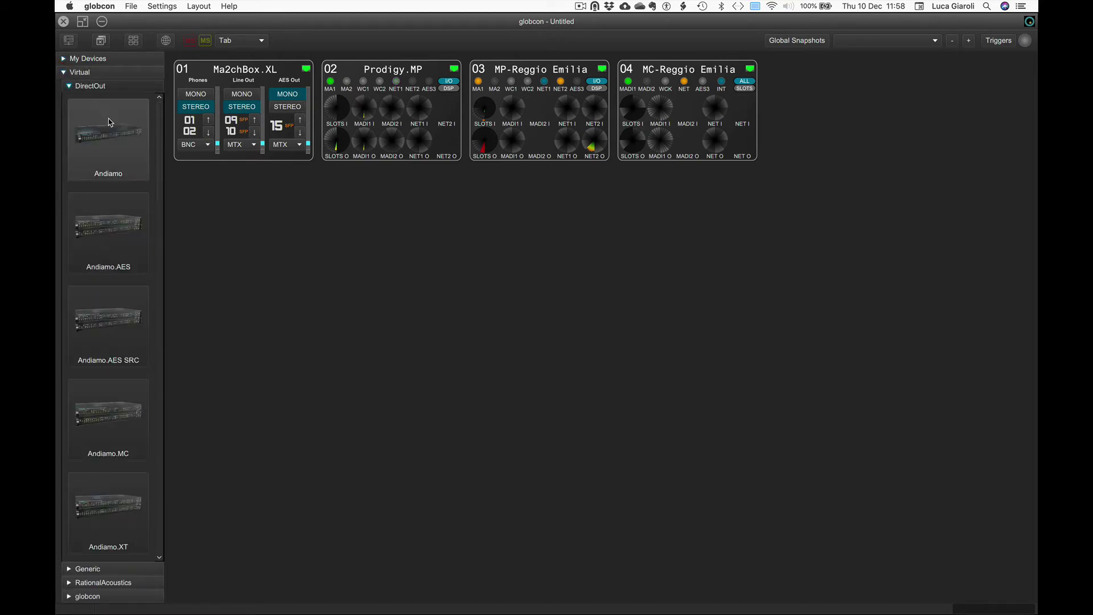
pyautogui.scroll(-10, 110, 123)
pyautogui.scroll(-10, 110, 122)
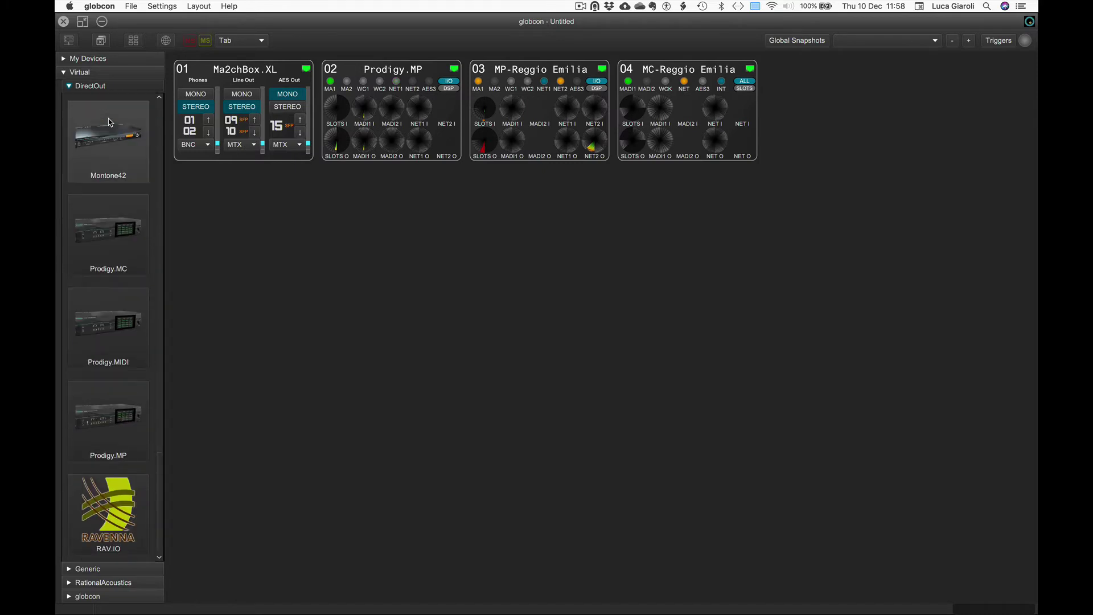
pyautogui.moveTo(95, 426); pyautogui.dragTo(825, 114)
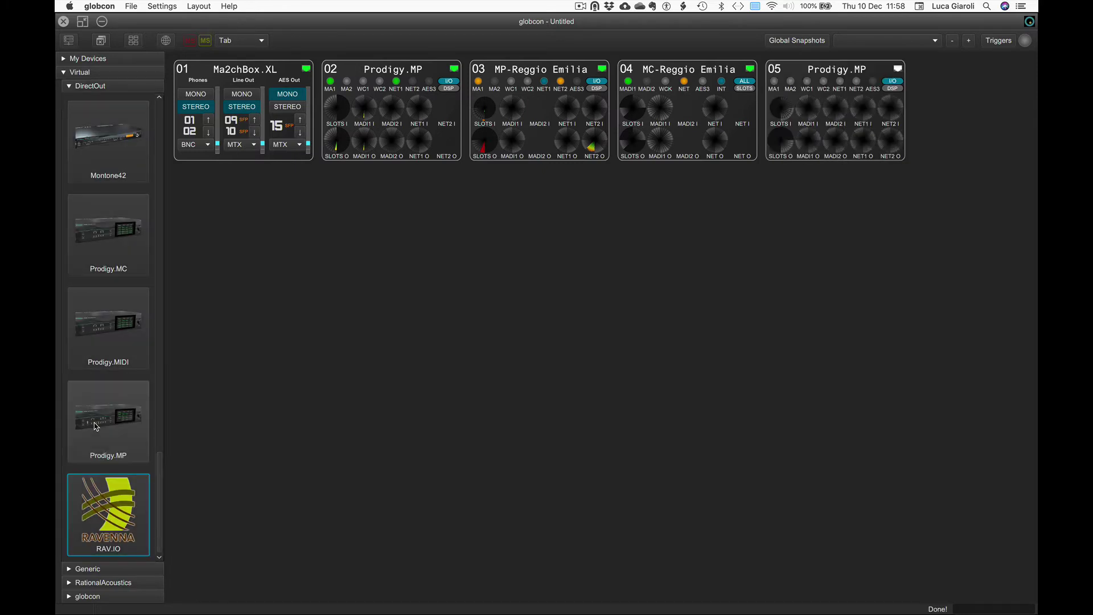
pyautogui.rightClick(845, 74)
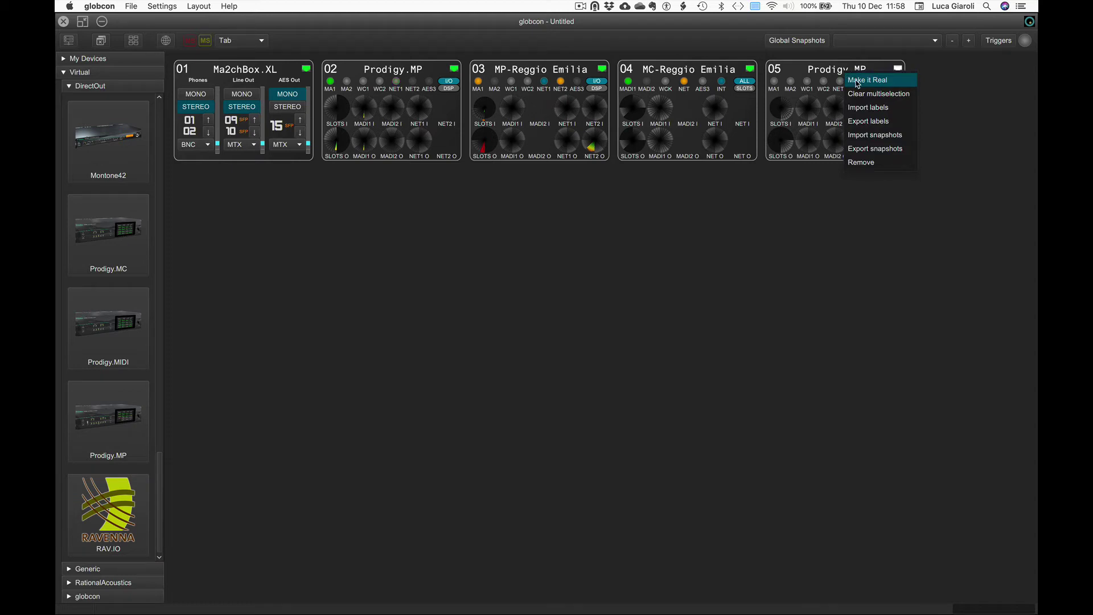
# Make panel 05 real by assigning IP 172.16.107.100 and pulling the device's settings
pyautogui.click(858, 81)
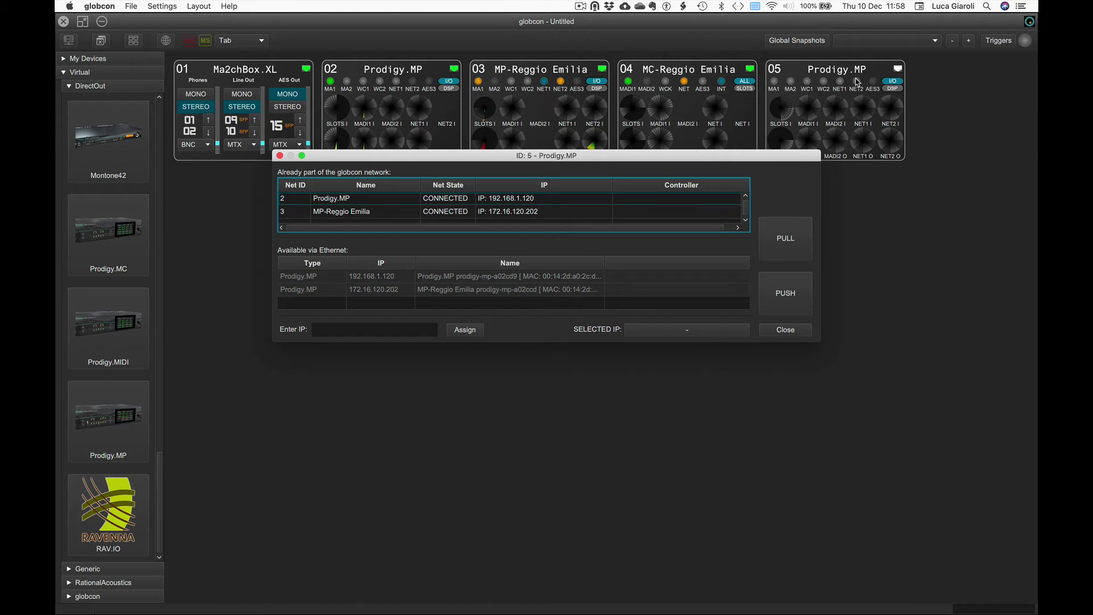
pyautogui.click(410, 328)
pyautogui.write('172.16.107')
pyautogui.write('.100')
pyautogui.click(465, 330)
pyautogui.click(786, 239)
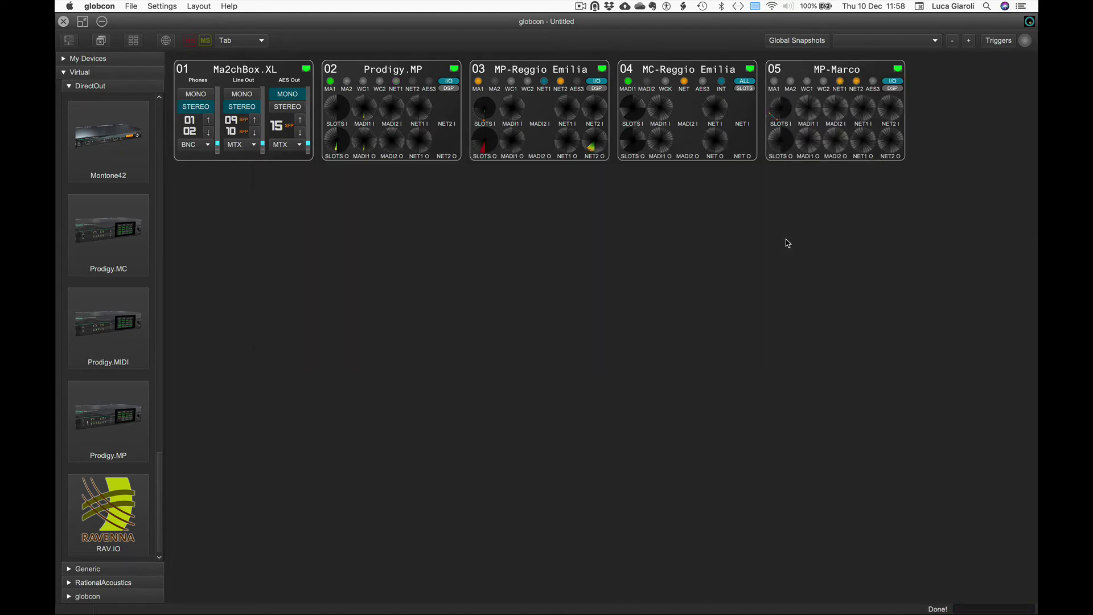
# In the Devices overview, change the fifth device's Name cell from MP-Marco to MP-Roma
pyautogui.click(165, 41)
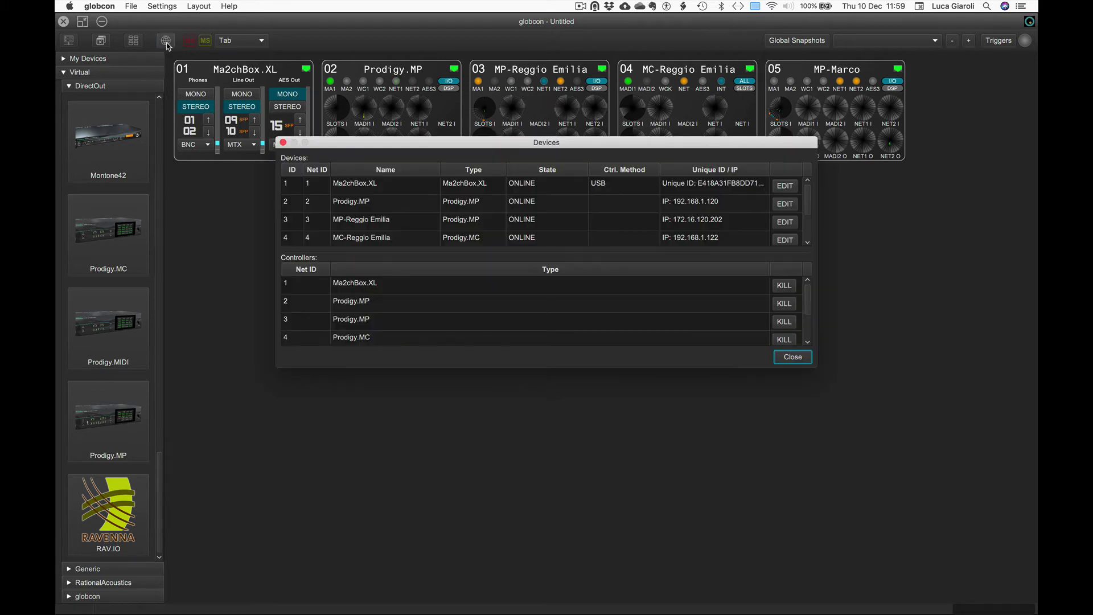
pyautogui.scroll(-2, 427, 191)
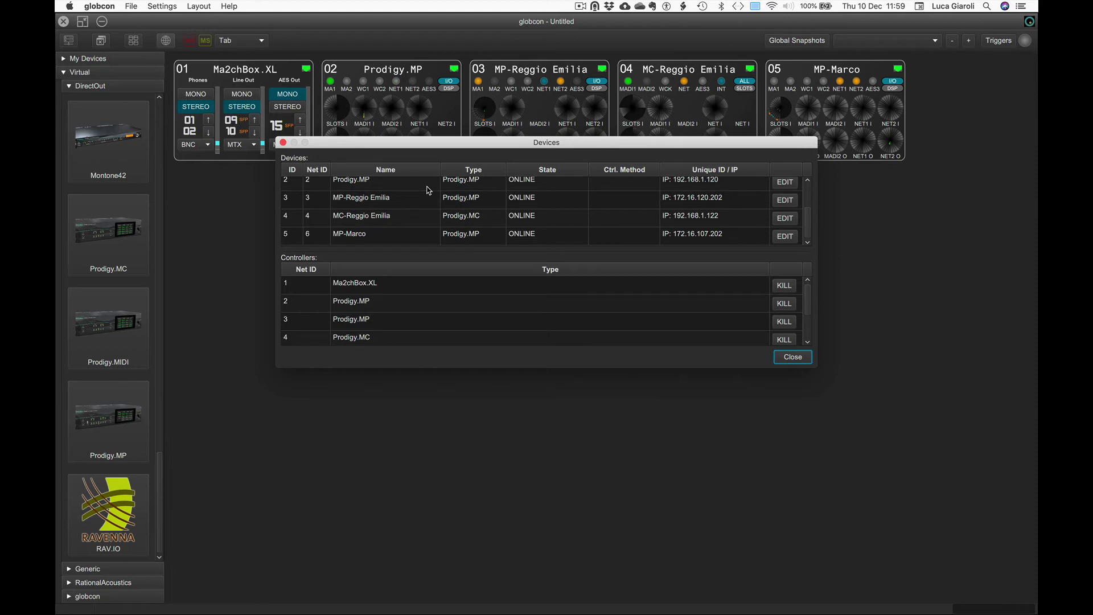
pyautogui.scroll(2, 428, 191)
pyautogui.scroll(-2, 429, 190)
pyautogui.doubleClick(360, 235)
pyautogui.click(381, 238)
pyautogui.press('BackSpace')
pyautogui.press('BackSpace')
pyautogui.press('BackSpace')
pyautogui.press('BackSpace')
pyautogui.press('BackSpace')
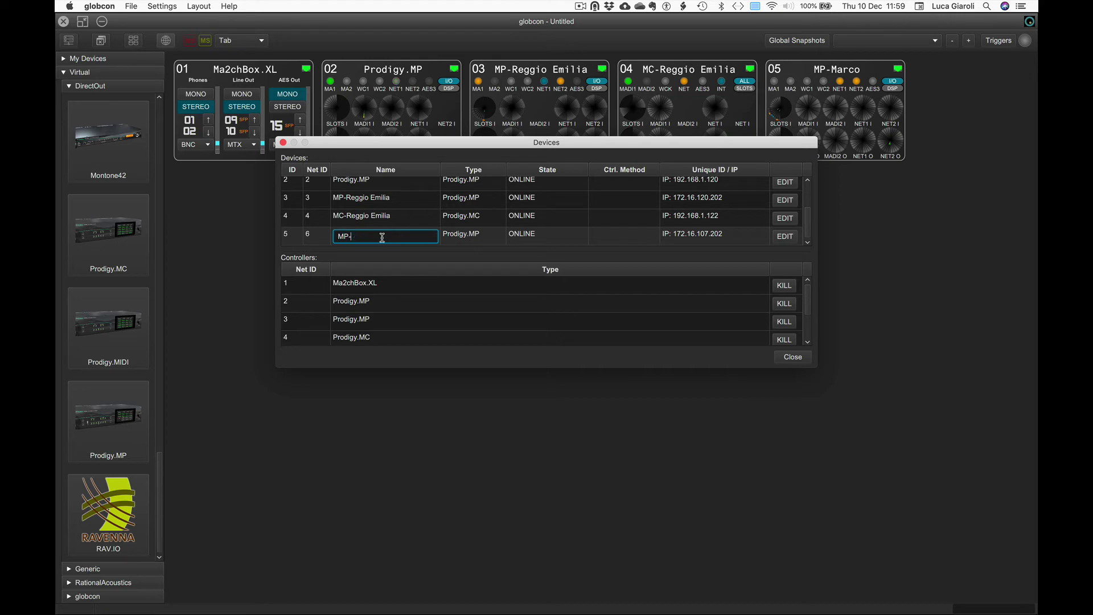
pyautogui.write('Roma')
pyautogui.press('Return')
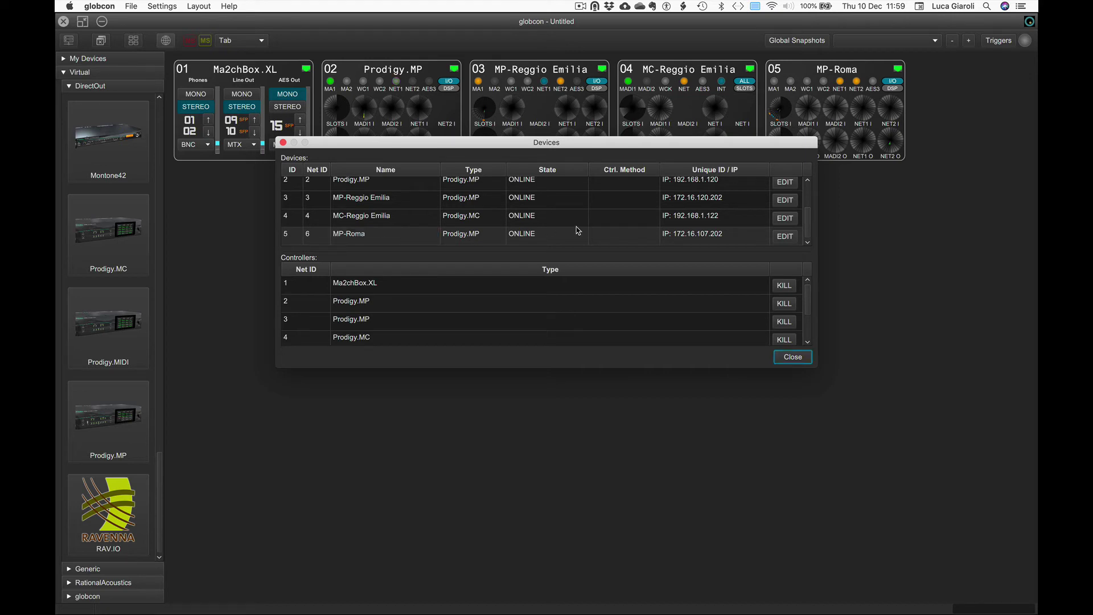
# Check MC-Reggio Emilia's connection settings, then kill controller 6 (Prodigy.MP) and close Devices
pyautogui.click(785, 219)
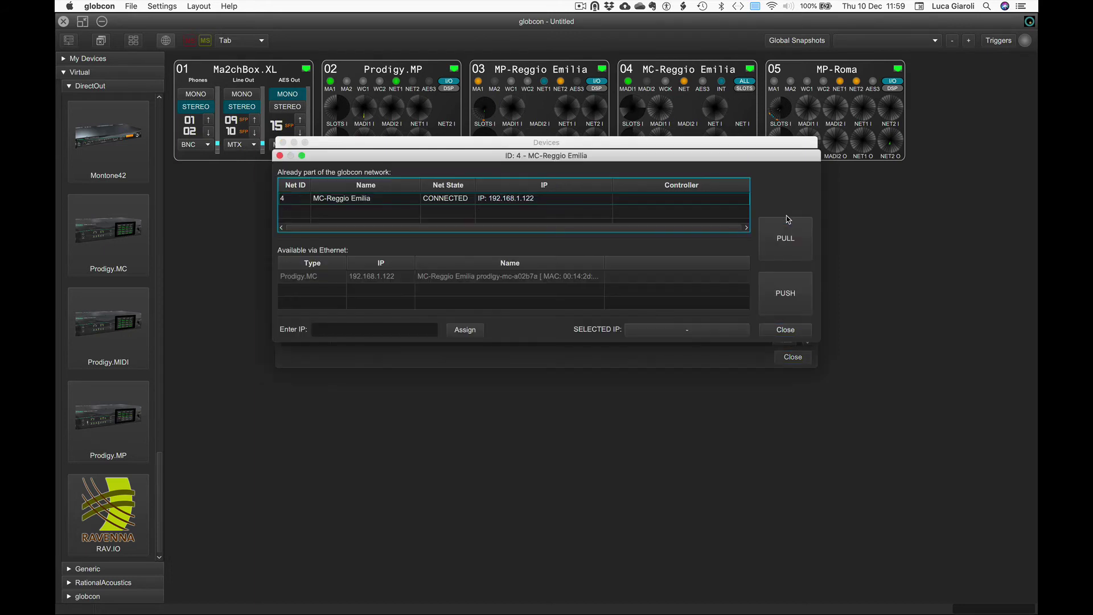
pyautogui.click(376, 326)
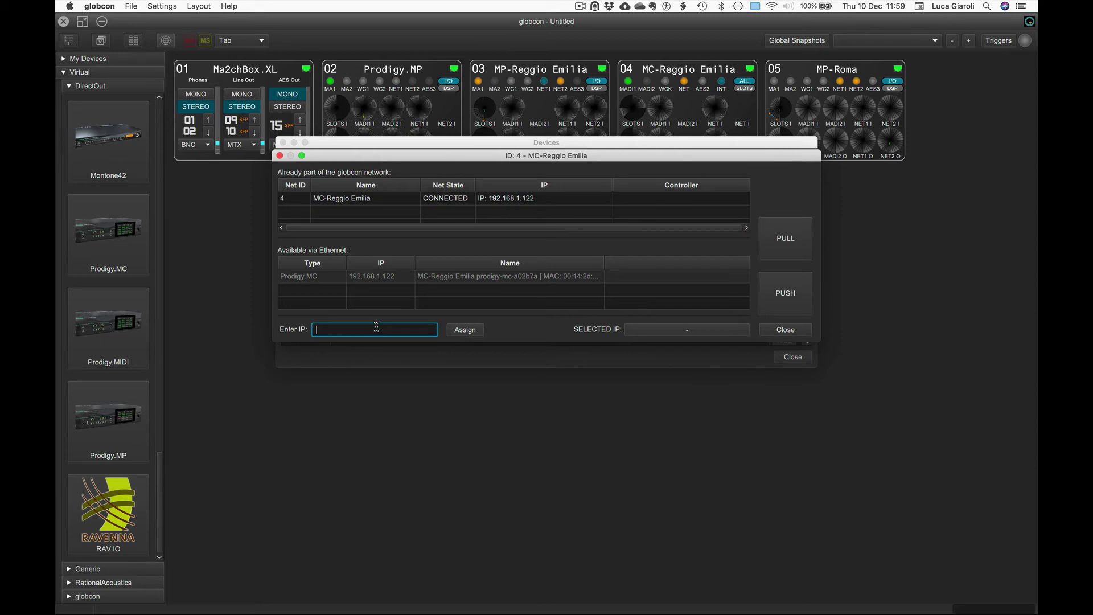
pyautogui.click(786, 331)
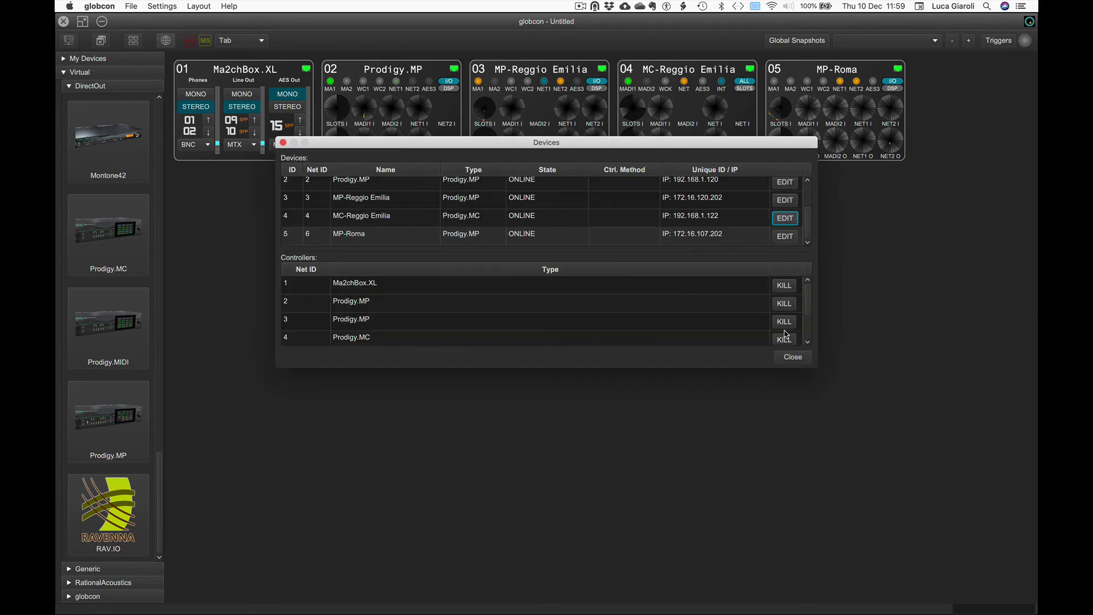
pyautogui.scroll(-2, 493, 305)
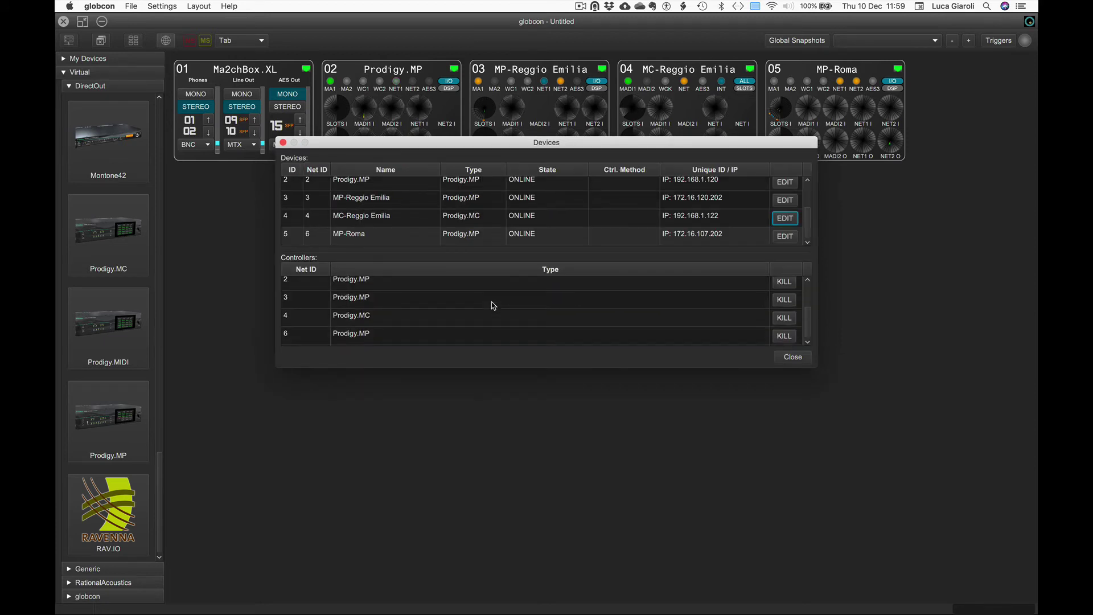
pyautogui.click(490, 340)
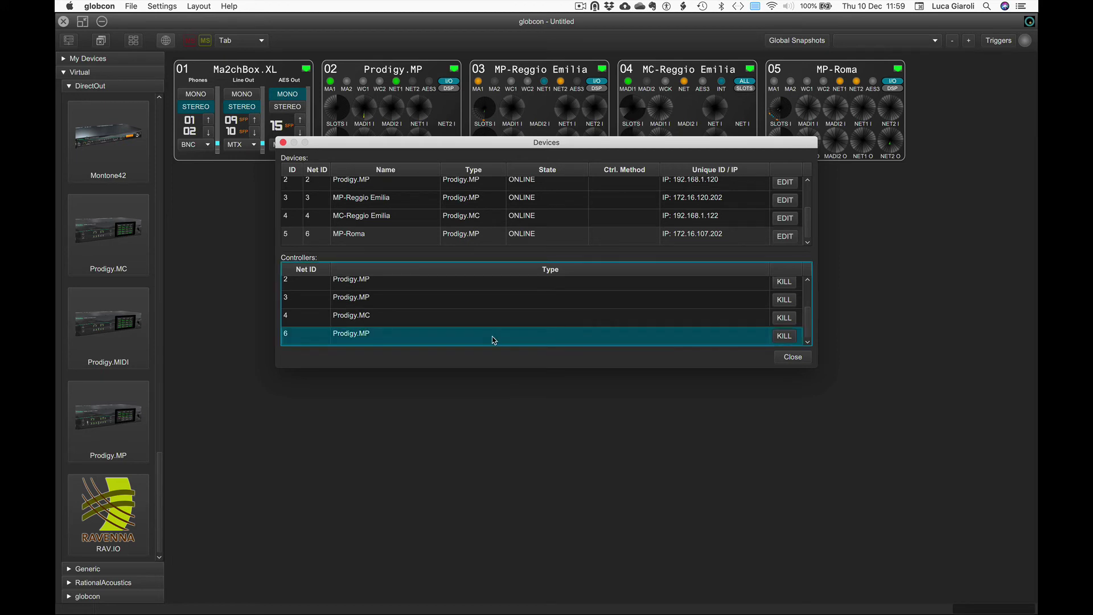
pyautogui.click(784, 336)
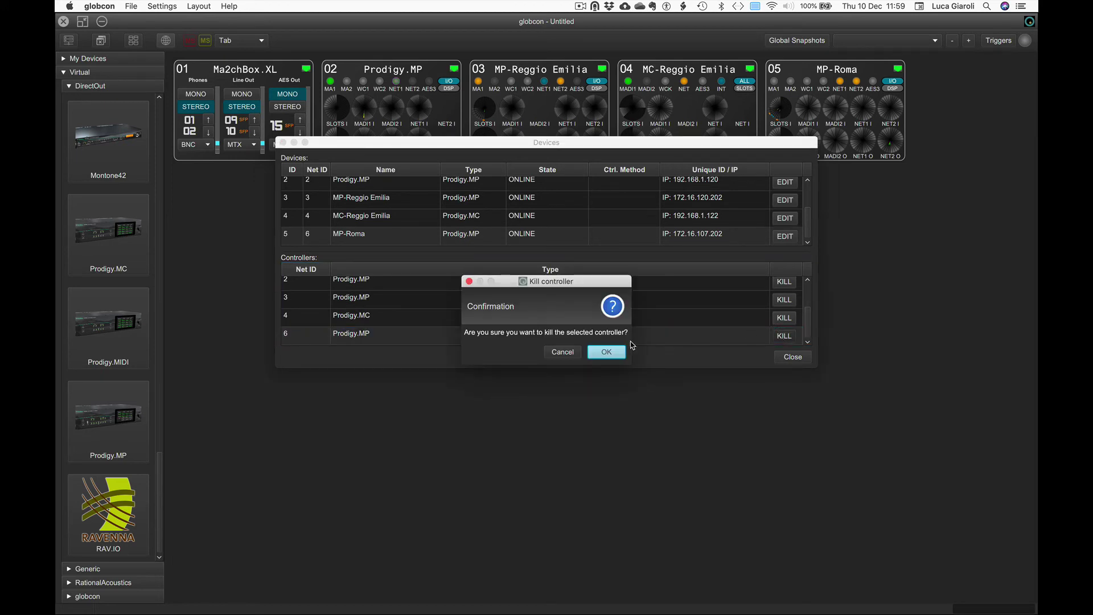
pyautogui.click(603, 352)
pyautogui.click(792, 357)
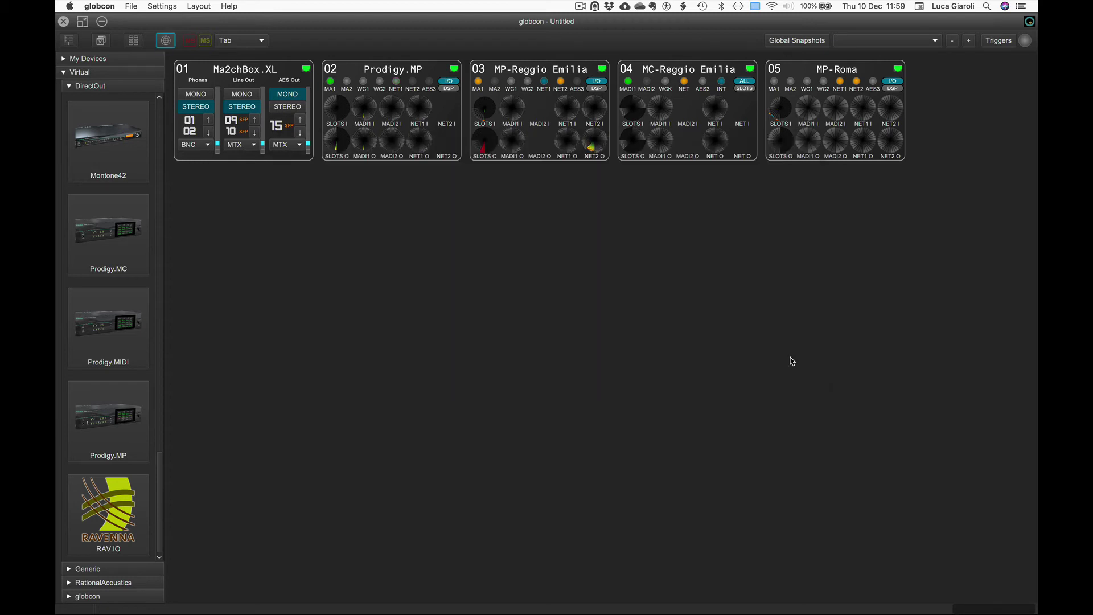
# Remove the MP-Roma panel from the workspace and show the Generic device category
pyautogui.rightClick(802, 75)
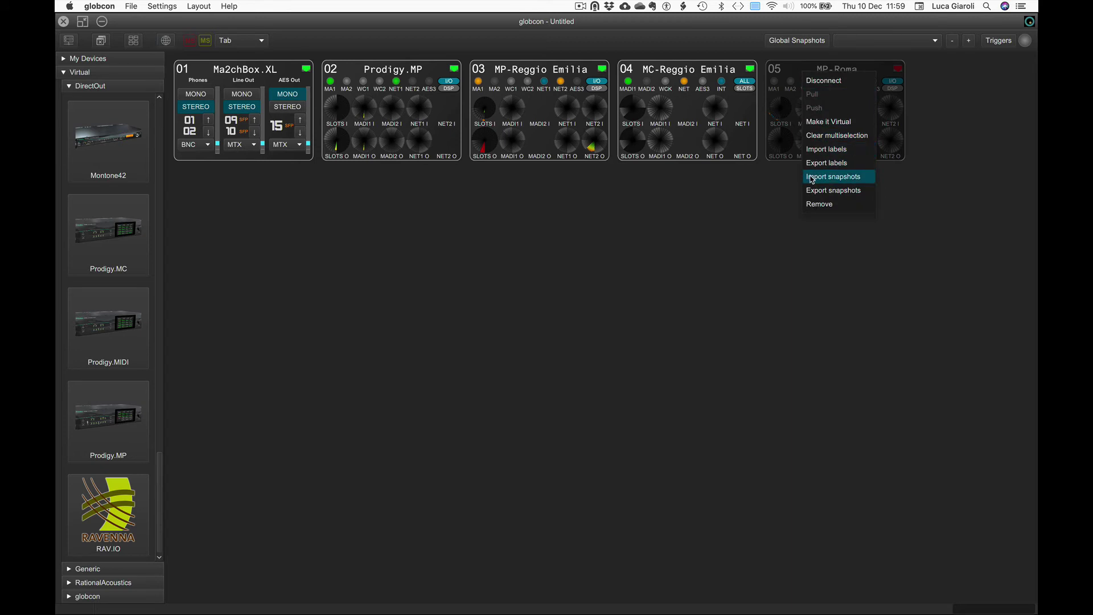
pyautogui.click(815, 204)
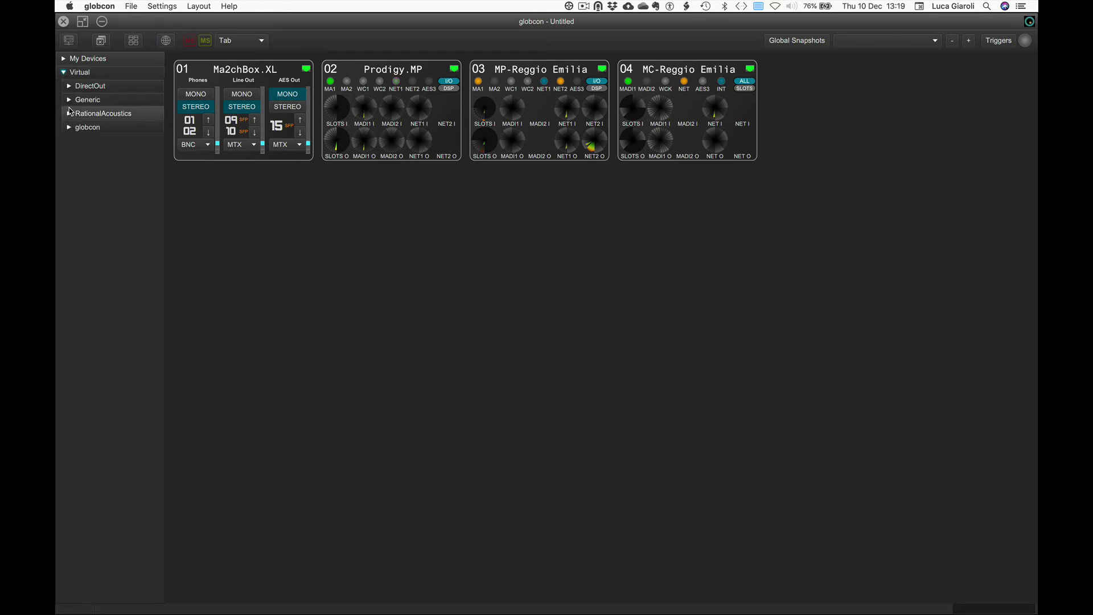
pyautogui.click(83, 100)
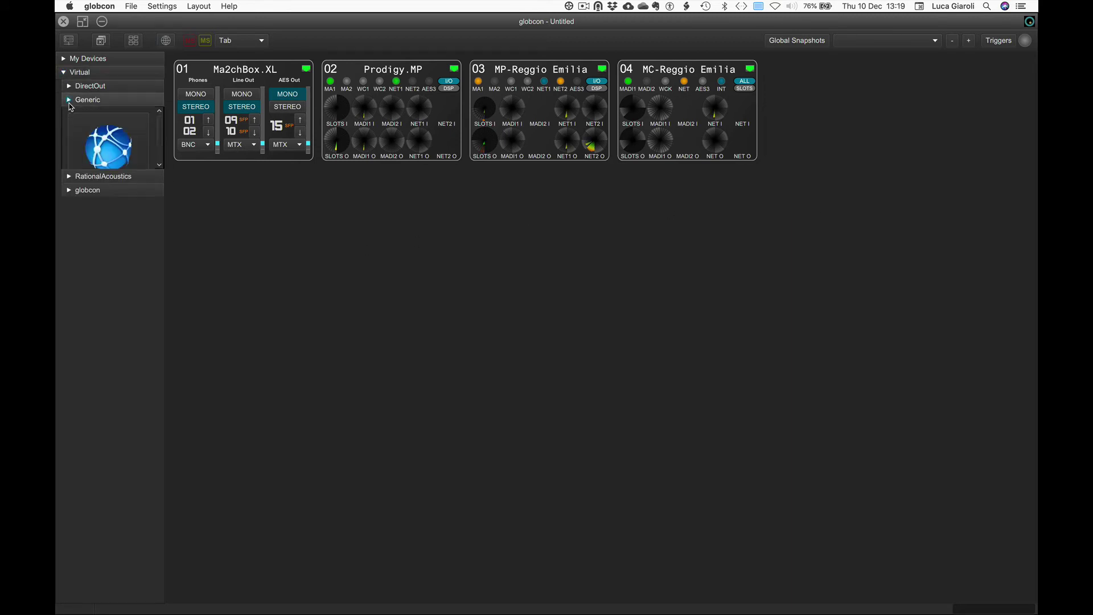
# Add a WebView device and make it real at the switch address 192.168.1.243
pyautogui.doubleClick(103, 153)
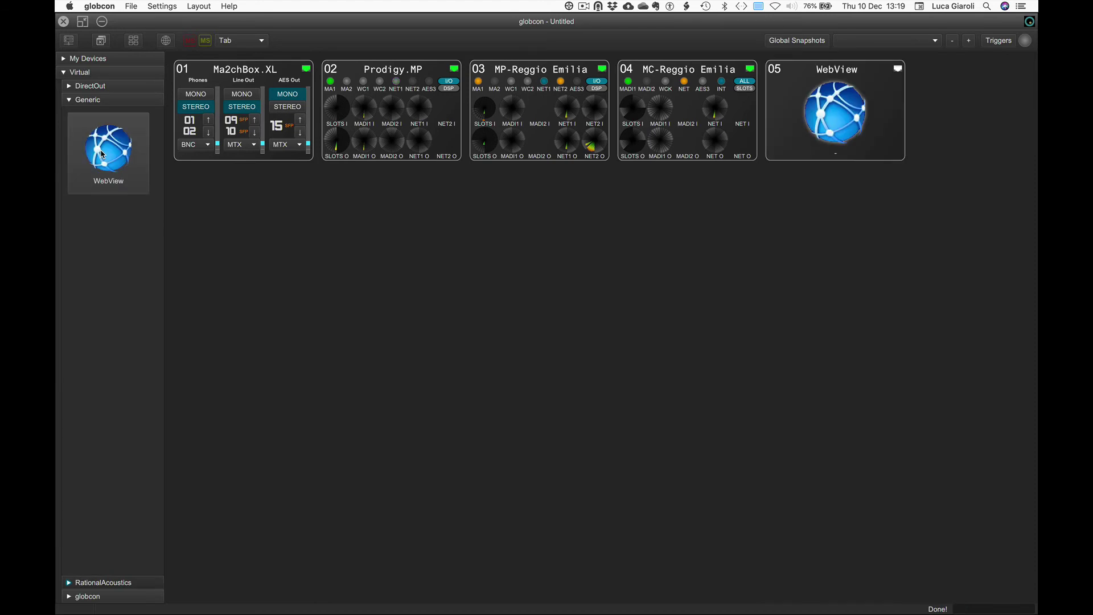
pyautogui.rightClick(832, 76)
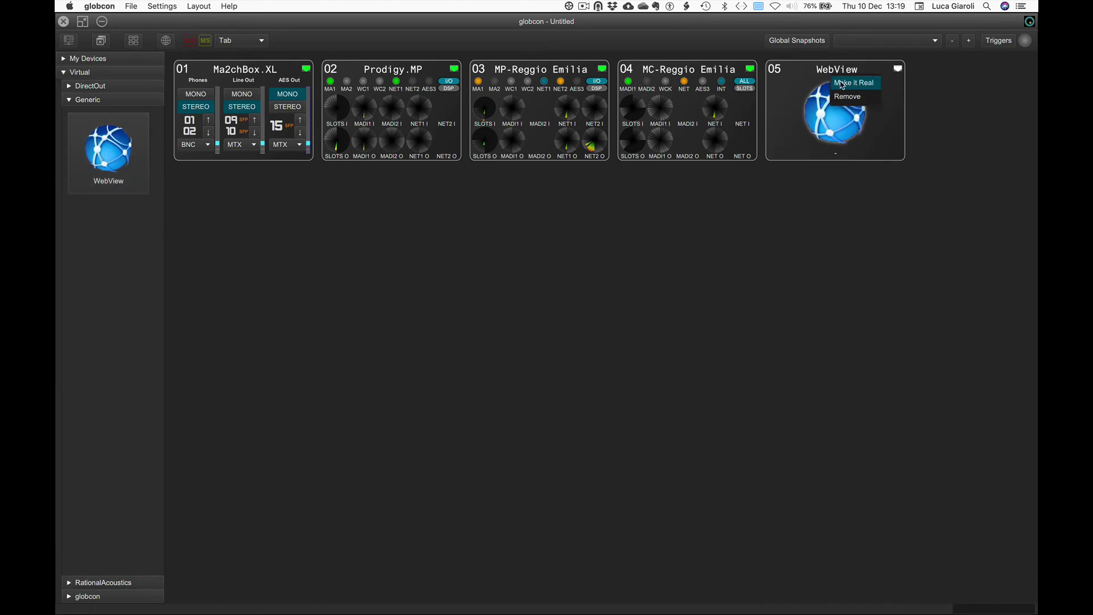
pyautogui.click(842, 84)
pyautogui.write('192.168.1.243')
pyautogui.press('Return')
# Log in to the switch as admin, view and close its web page, then expand My Devices
pyautogui.click(518, 292)
pyautogui.write('admin')
pyautogui.press('Return')
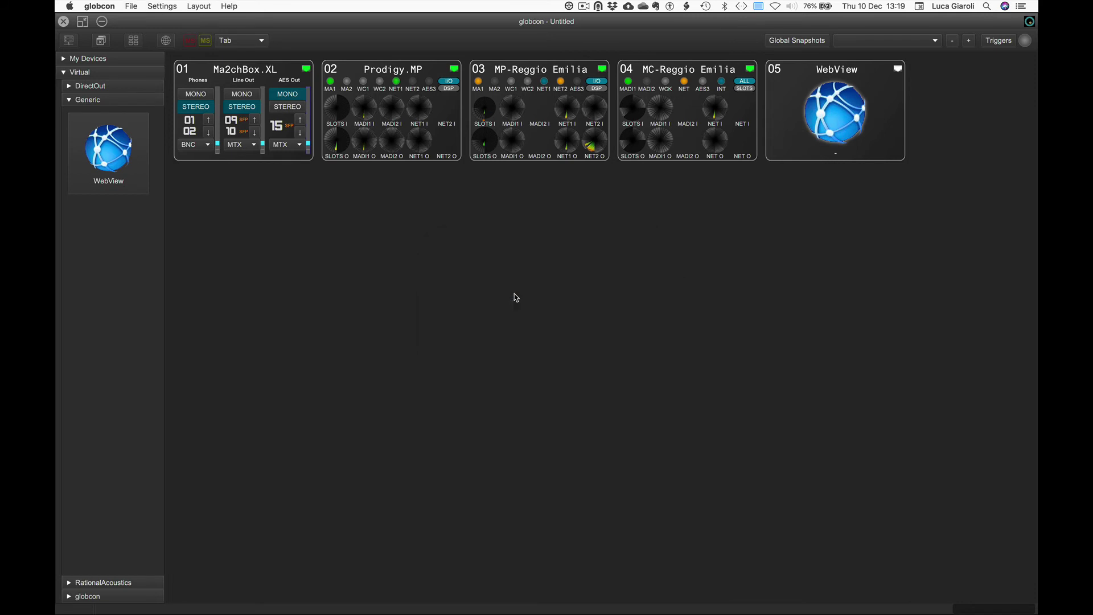
pyautogui.doubleClick(818, 77)
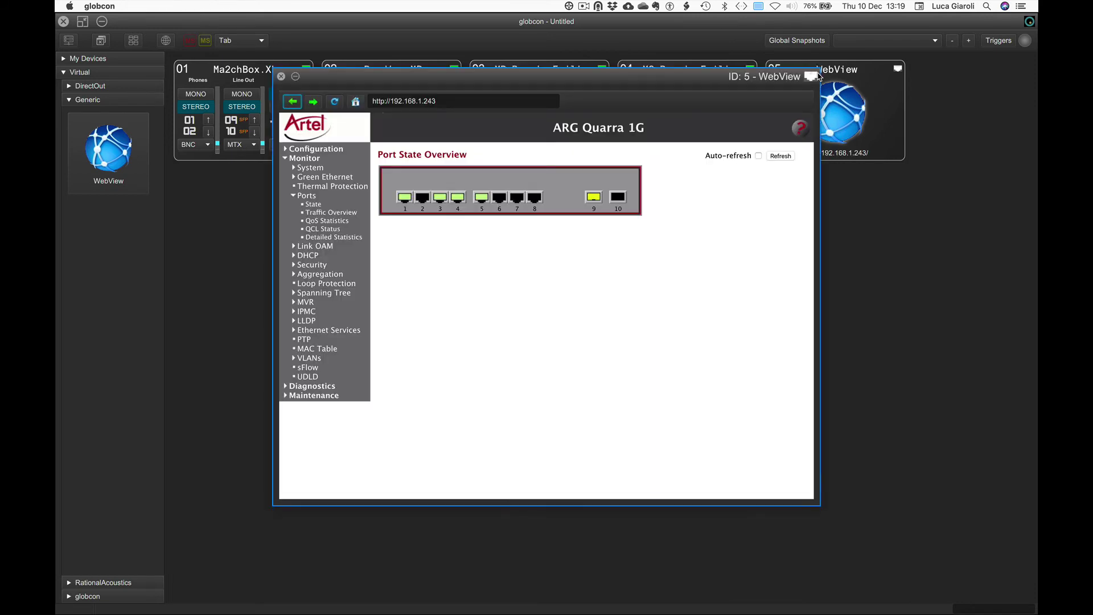
pyautogui.click(280, 77)
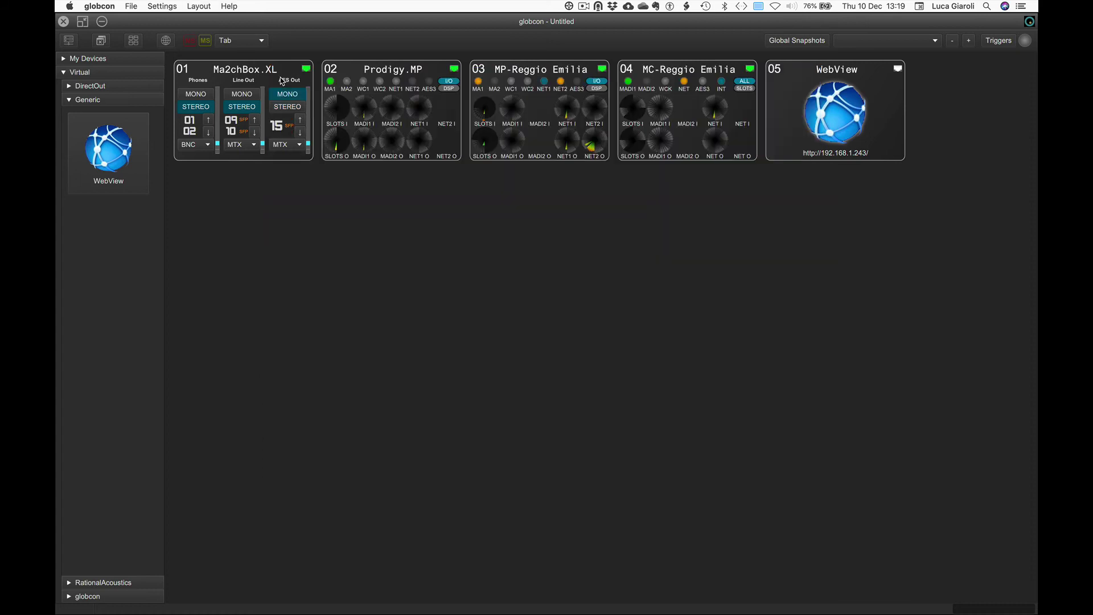
pyautogui.click(63, 73)
pyautogui.click(63, 59)
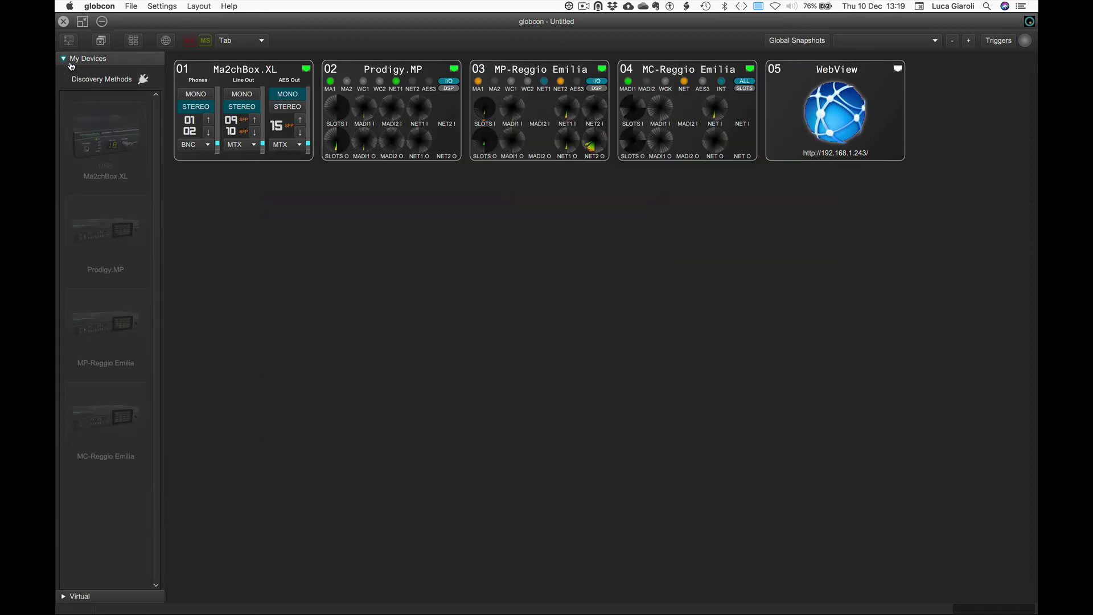
# In the Bridge discovery settings, add the 192.168.1.120 bridge on port 5050 to the selected bridges
pyautogui.click(146, 80)
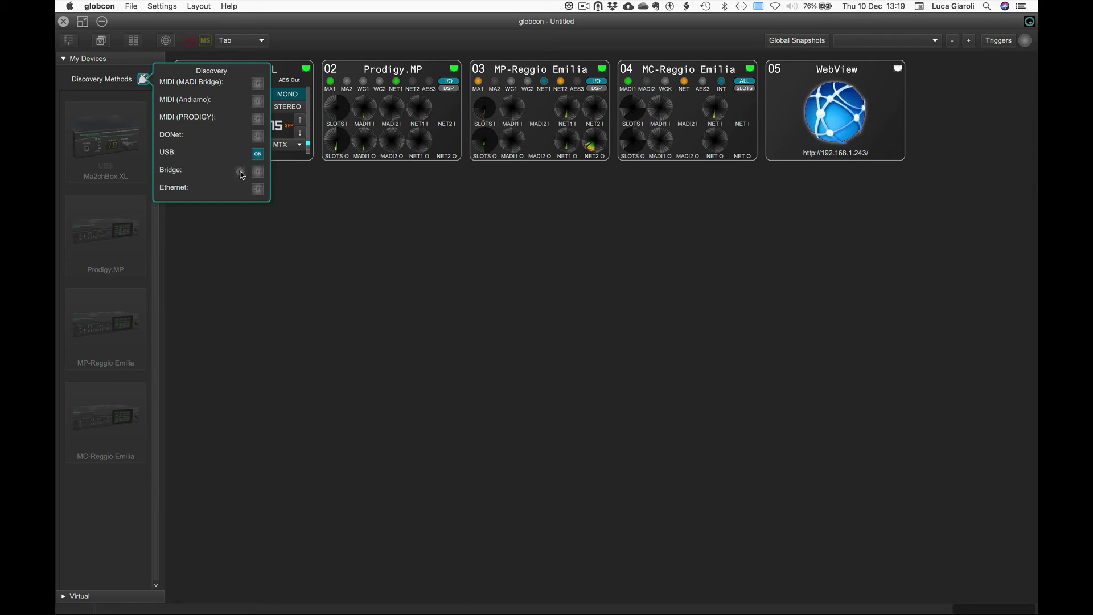
pyautogui.click(241, 173)
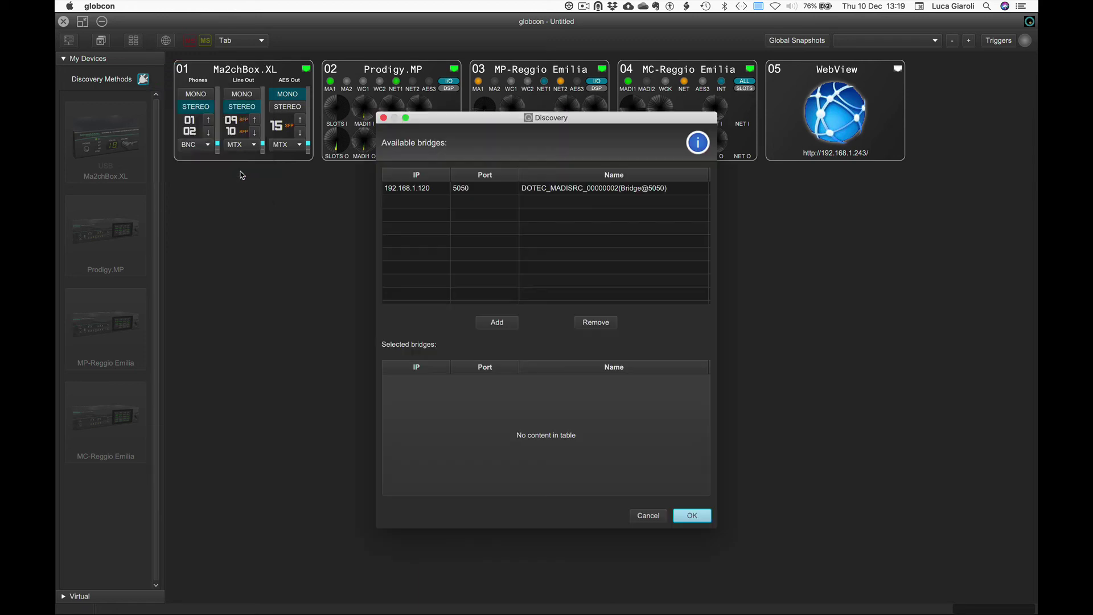
pyautogui.click(407, 193)
pyautogui.click(488, 323)
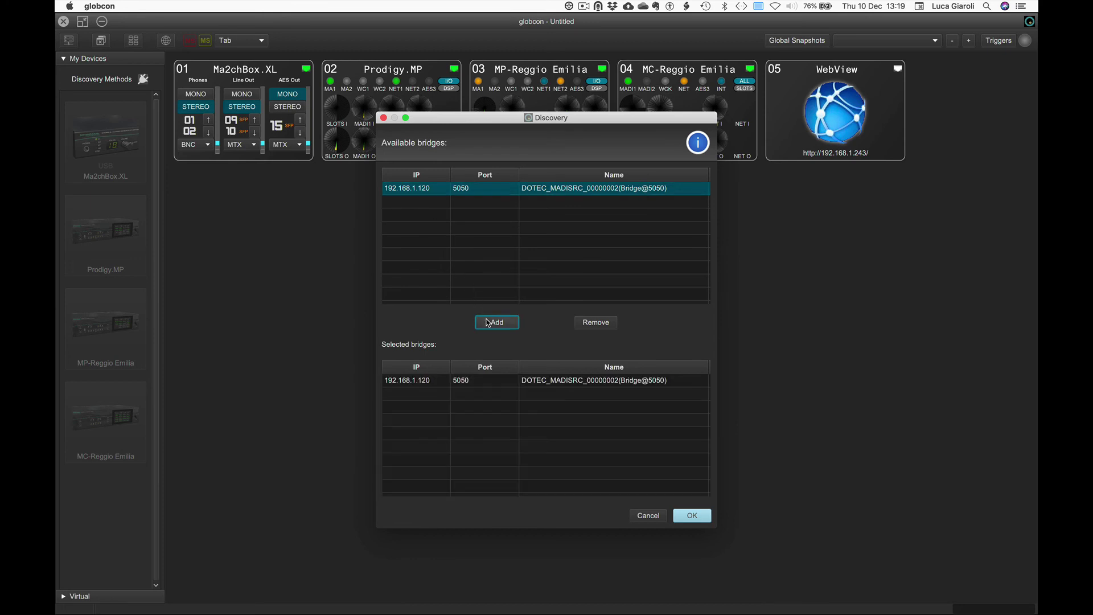
pyautogui.click(682, 517)
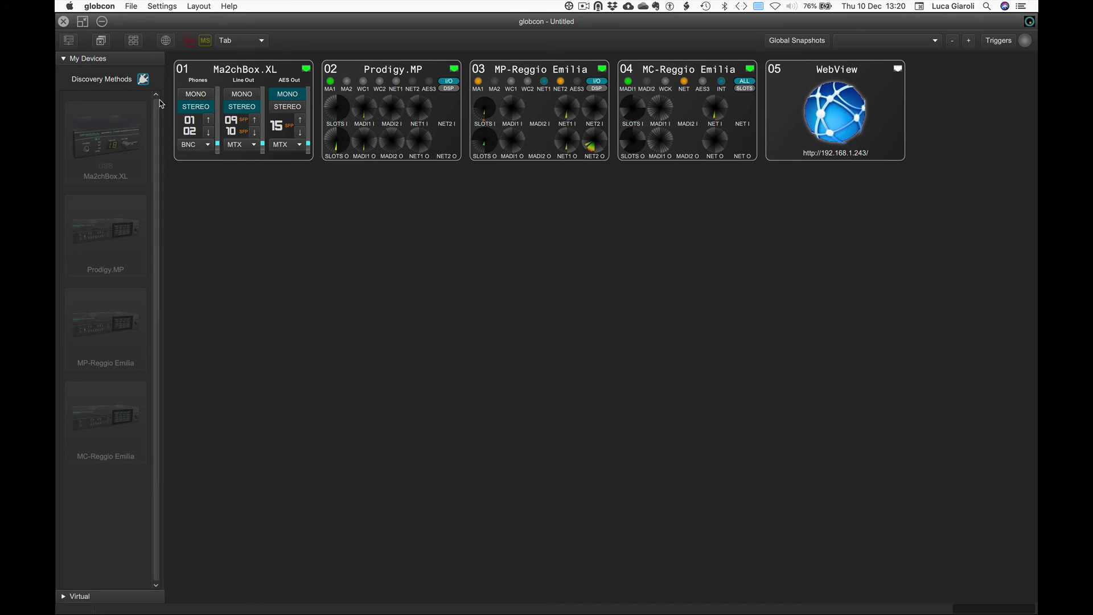
# Switch Bridge discovery on, add Bridge MADI.SRC as panel 06, and hide the device sidebar
pyautogui.click(143, 79)
pyautogui.click(258, 172)
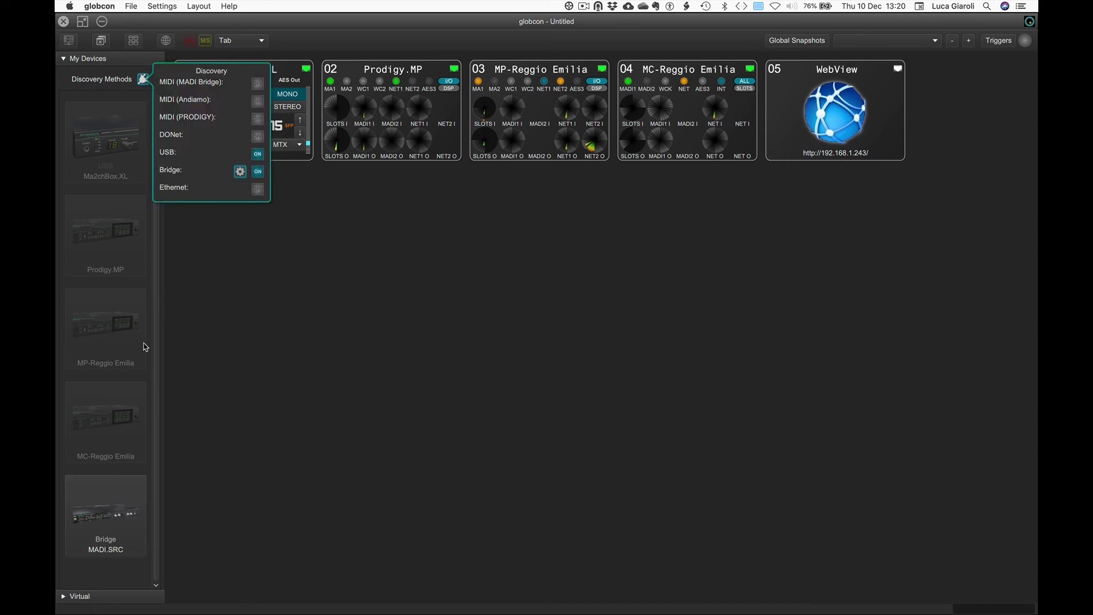
pyautogui.click(108, 499)
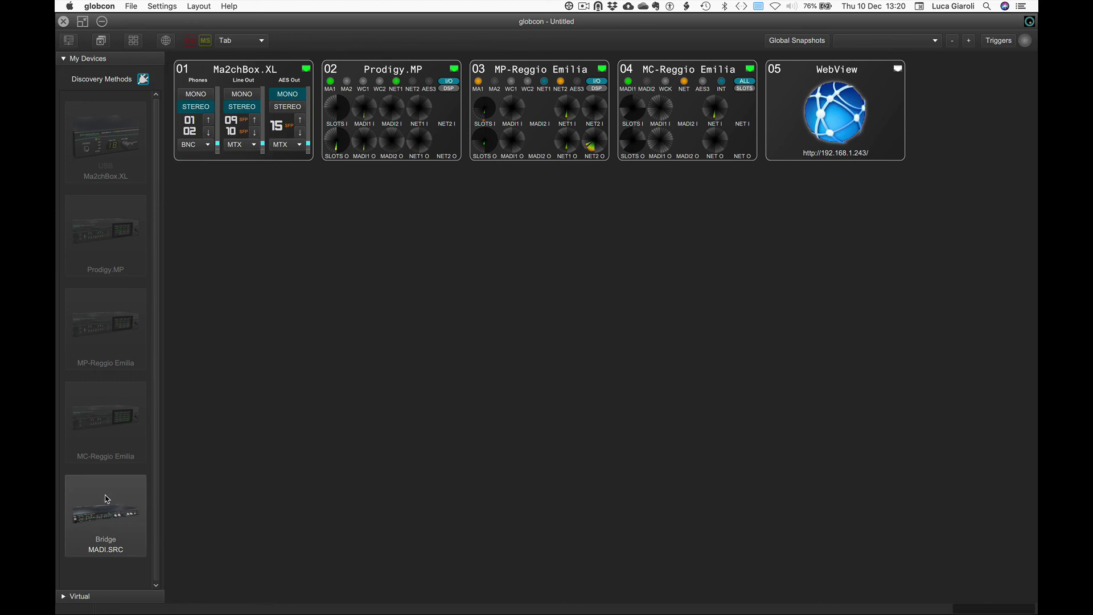
pyautogui.doubleClick(108, 498)
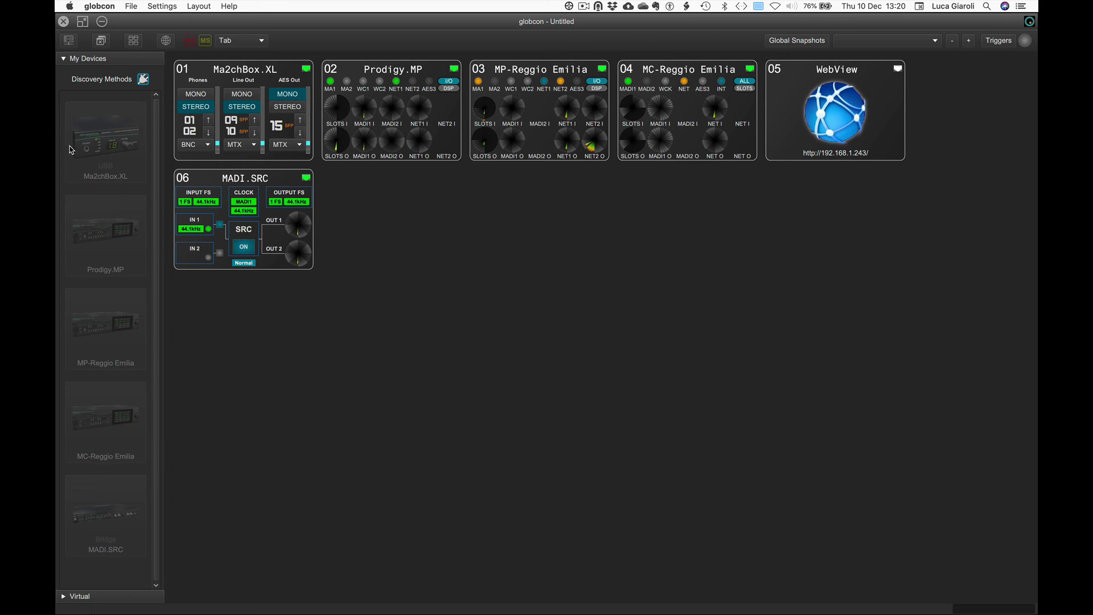
pyautogui.click(68, 44)
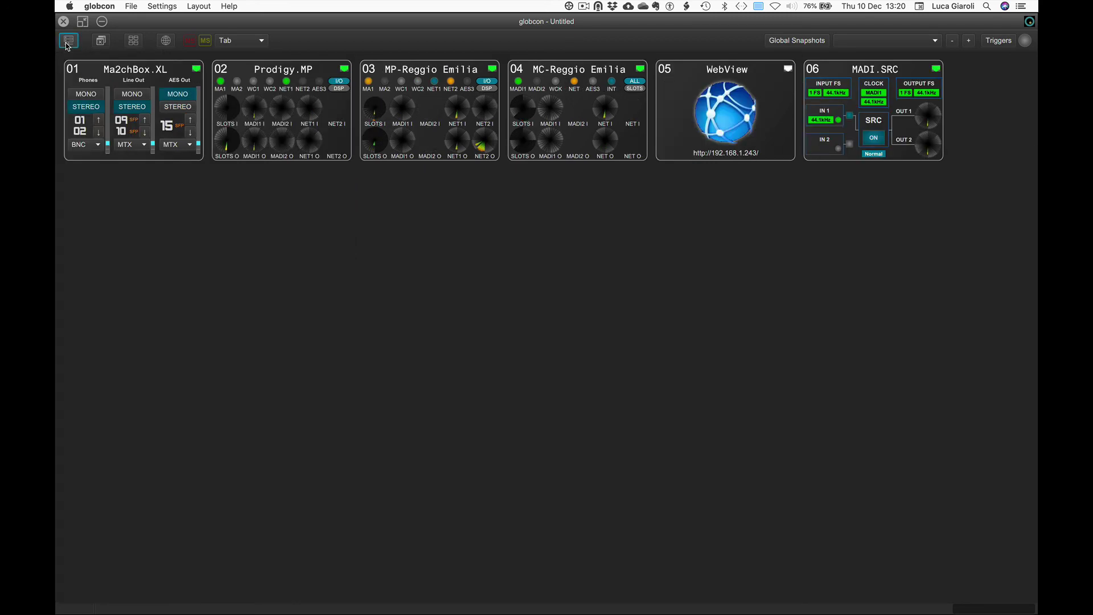